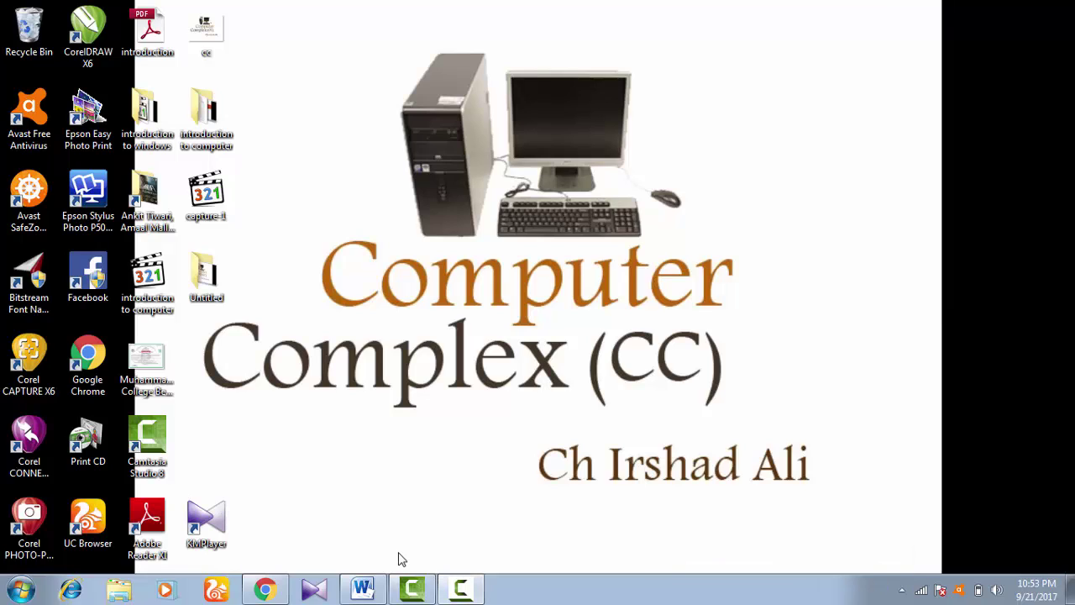
Step: Bring the 'Microsoft Word shortcut keys' document window to the front from the taskbar
{"action": "left_click", "coordinate": [366, 592]}
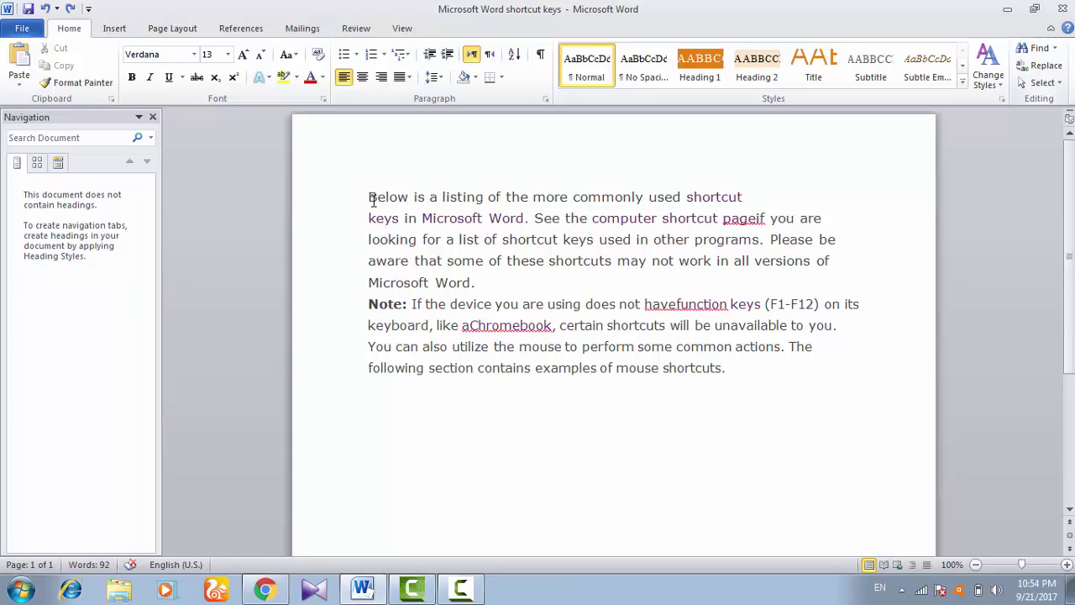
{"action": "mouse_move", "coordinate": [373, 200]}
{"action": "left_mouse_down"}
{"action": "mouse_move", "coordinate": [454, 283]}
{"action": "mouse_move", "coordinate": [499, 287]}
{"action": "mouse_move", "coordinate": [699, 353]}
{"action": "mouse_move", "coordinate": [550, 260]}
{"action": "mouse_move", "coordinate": [761, 383]}
{"action": "left_mouse_up"}
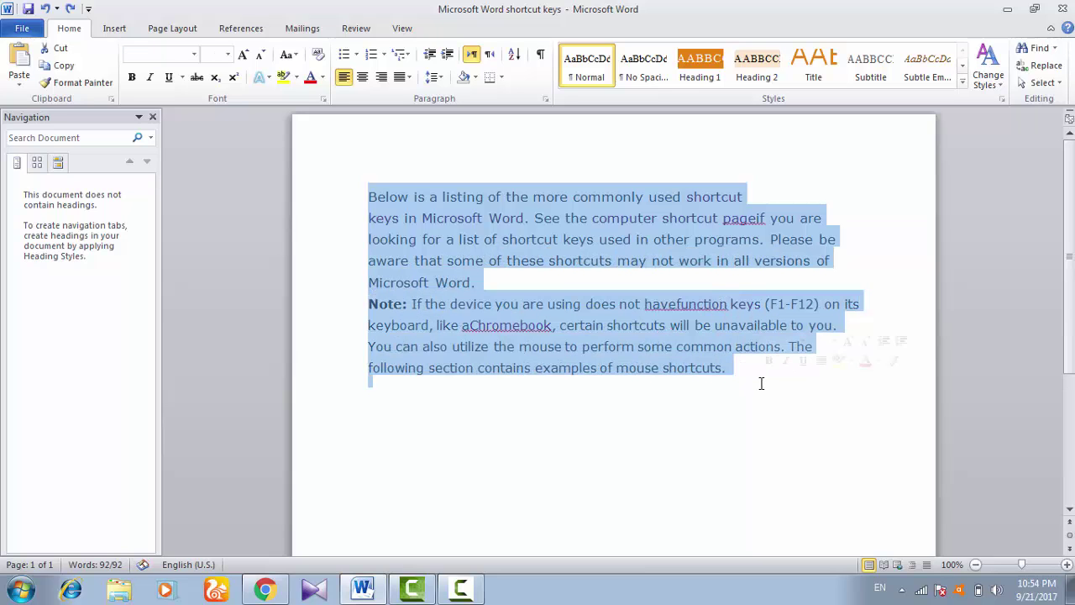
{"action": "left_click", "coordinate": [726, 368]}
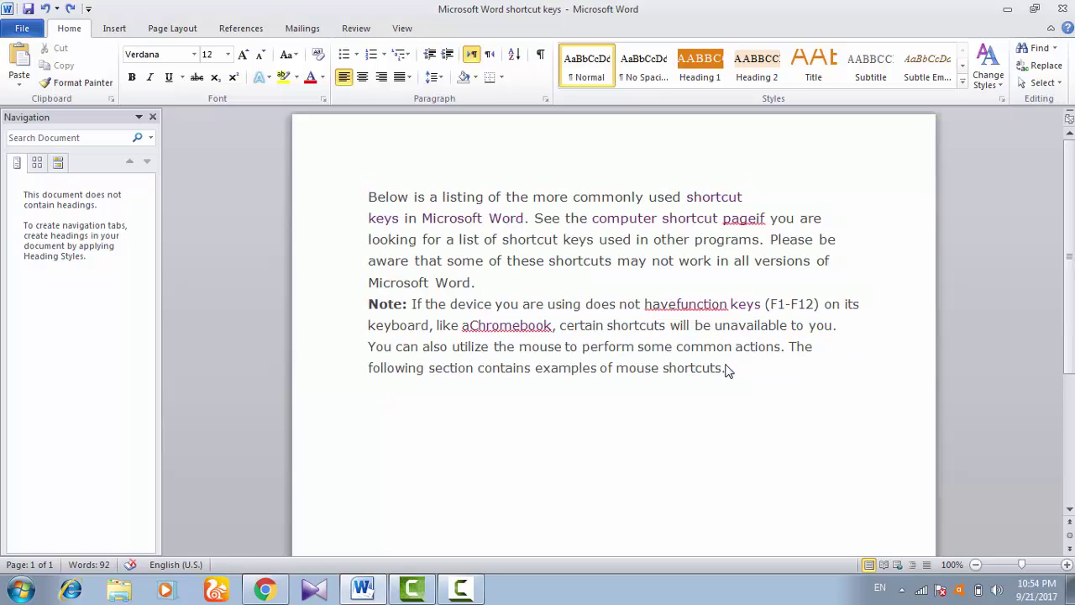
{"action": "key", "text": "ctrl+a"}
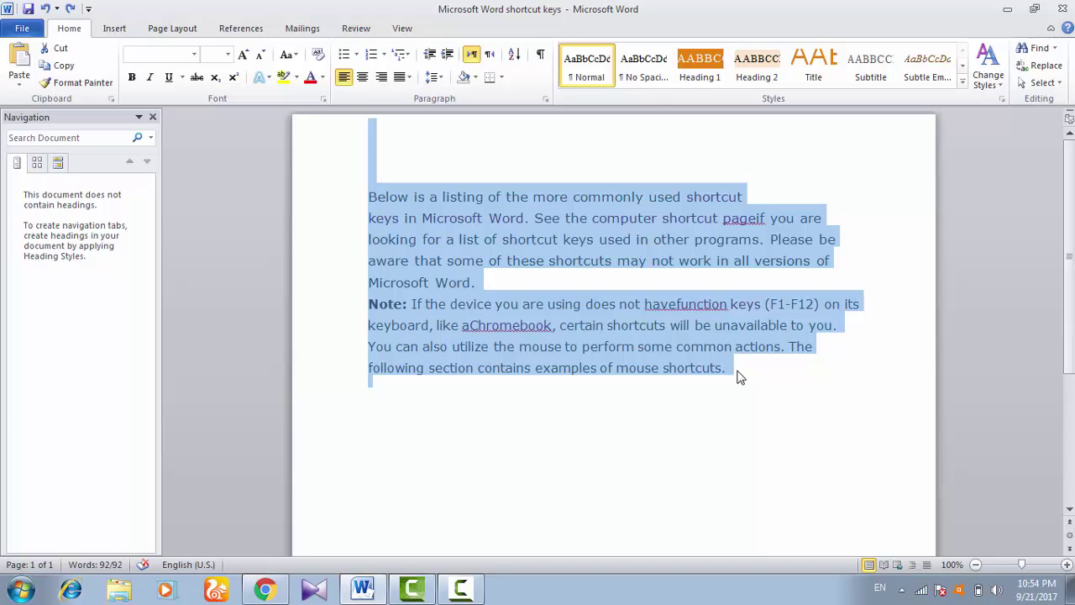
{"action": "left_click", "coordinate": [737, 374]}
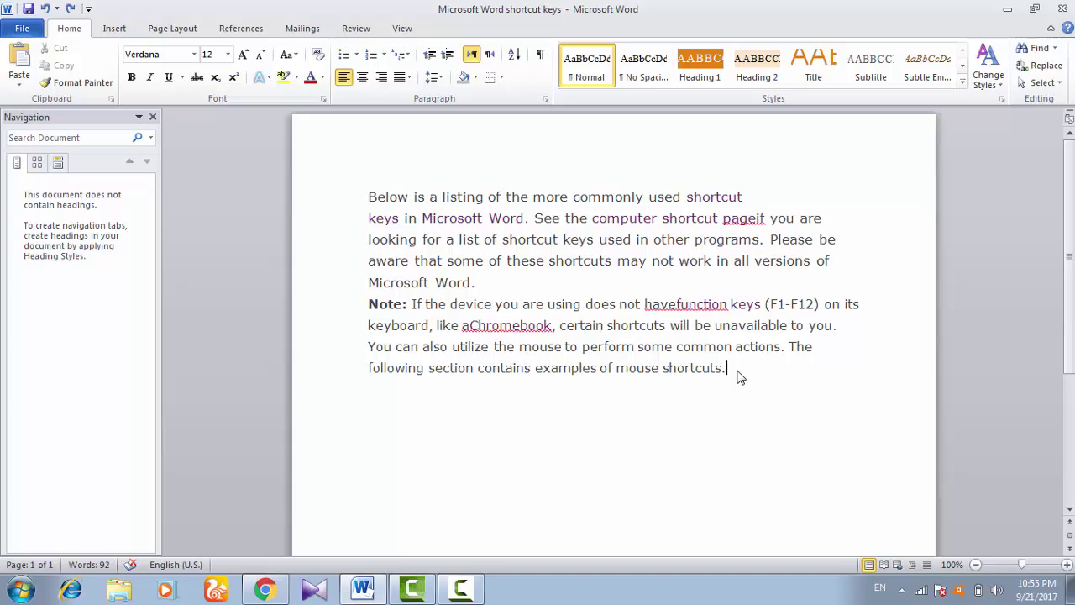
{"action": "key", "text": "shift+Left"}
{"action": "key", "text": "shift+Left"}
{"action": "key", "text": "shift+Left"}
{"action": "key", "text": "shift+Left"}
{"action": "key", "text": "shift+Left"}
{"action": "key", "text": "shift+Left"}
{"action": "key", "text": "shift+Left"}
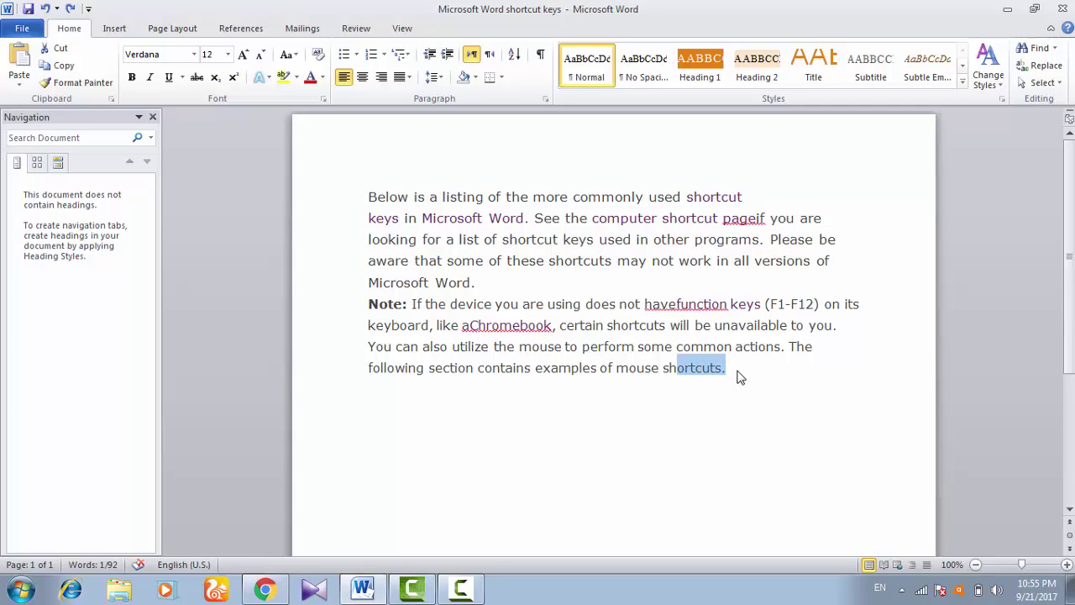
{"action": "key", "text": "shift+Left"}
{"action": "key", "text": "shift+Left"}
{"action": "key", "text": "shift+Left"}
{"action": "key", "text": "shift+Left"}
{"action": "key", "text": "shift+Left"}
{"action": "key", "text": "shift+Left"}
{"action": "key", "text": "shift+Left"}
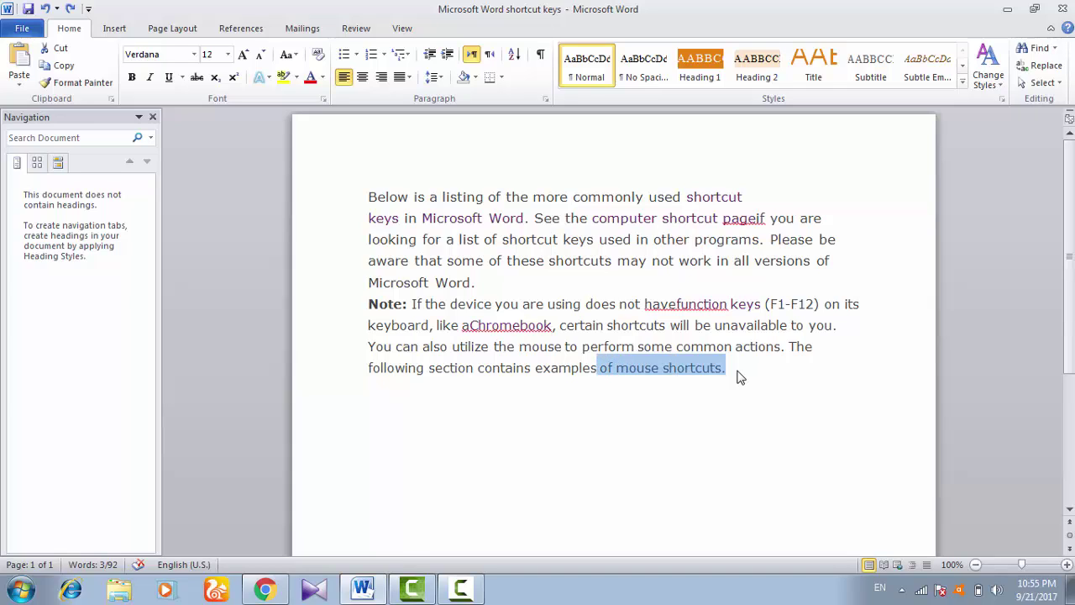
{"action": "key", "text": "shift+Left"}
{"action": "key", "text": "shift+Left"}
{"action": "key", "text": "shift+Left"}
{"action": "key", "text": "shift+Left"}
{"action": "key", "text": "shift+Left"}
{"action": "key", "text": "shift+Left"}
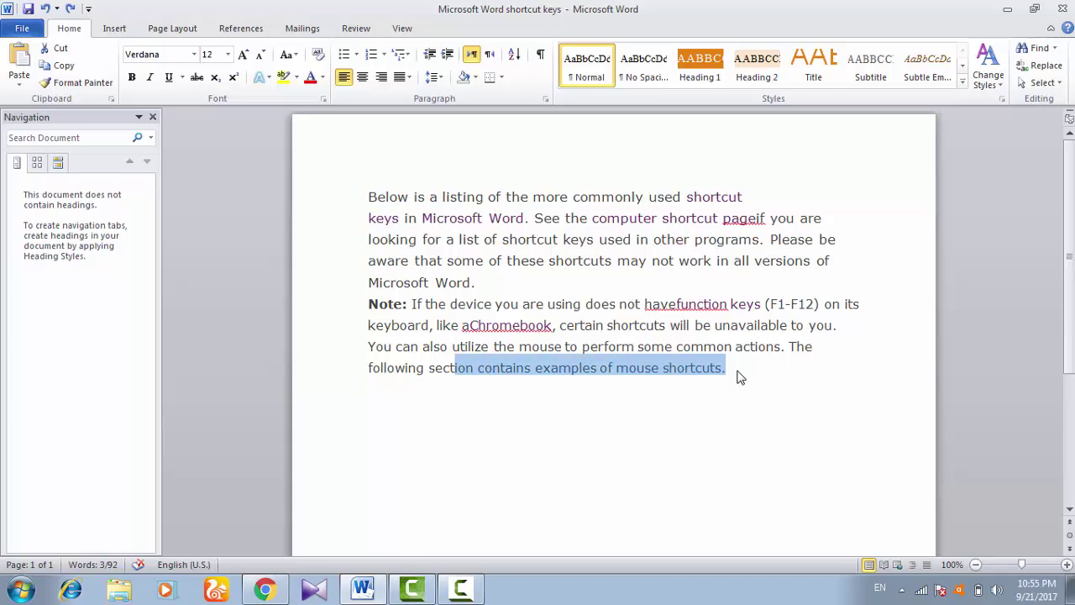
{"action": "key", "text": "shift+Up"}
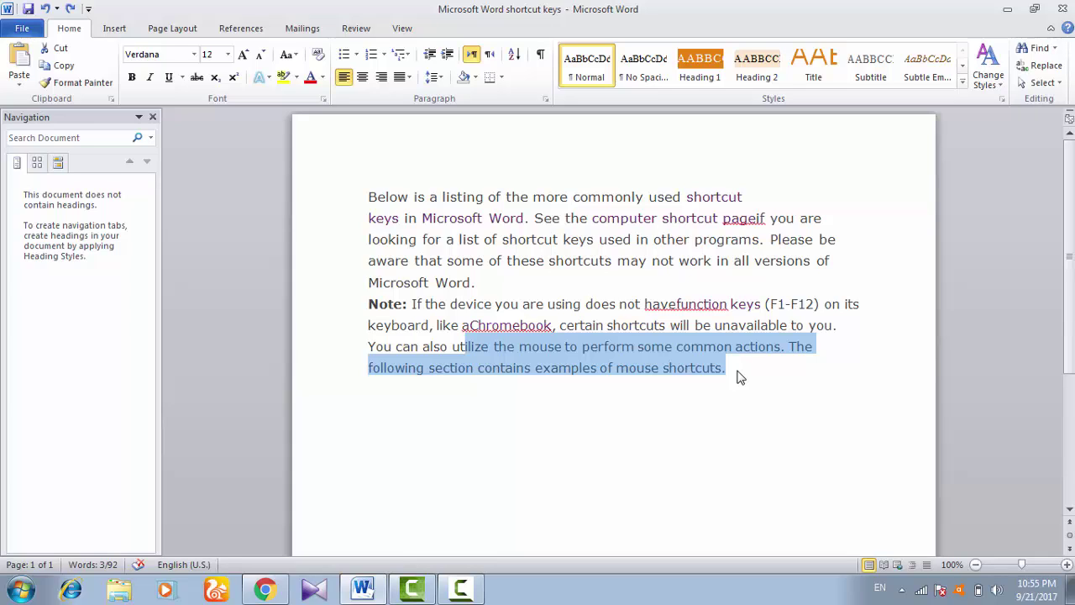
{"action": "key", "text": "shift+Up"}
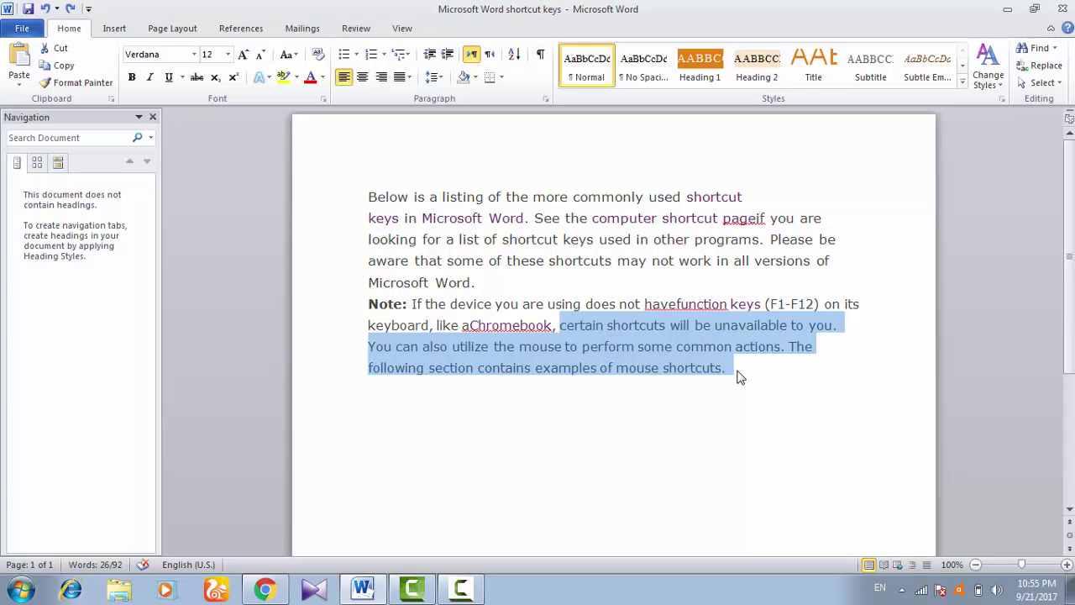
{"action": "key", "text": "shift+Right"}
{"action": "key", "text": "shift+Right"}
{"action": "key", "text": "shift+Right"}
{"action": "key", "text": "shift+Right"}
{"action": "key", "text": "shift+Right"}
{"action": "key", "text": "shift+Right"}
{"action": "key", "text": "shift+Right"}
{"action": "key", "text": "shift+Right"}
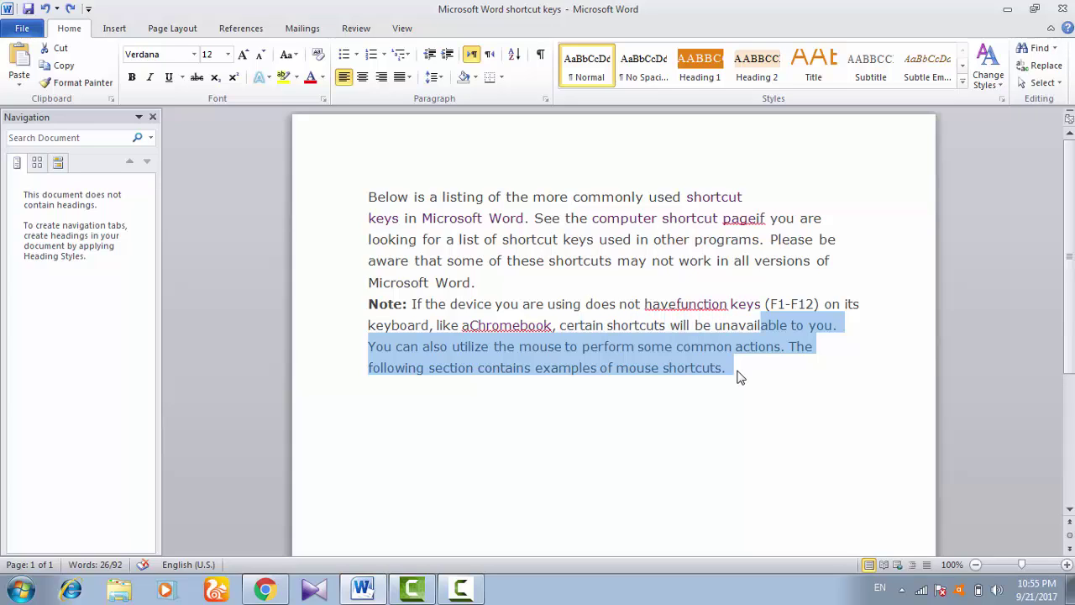
{"action": "key", "text": "shift+Right"}
{"action": "key", "text": "shift+Right"}
{"action": "key", "text": "shift+Right"}
{"action": "key", "text": "shift+Right"}
{"action": "key", "text": "shift+Right"}
{"action": "key", "text": "shift+Right"}
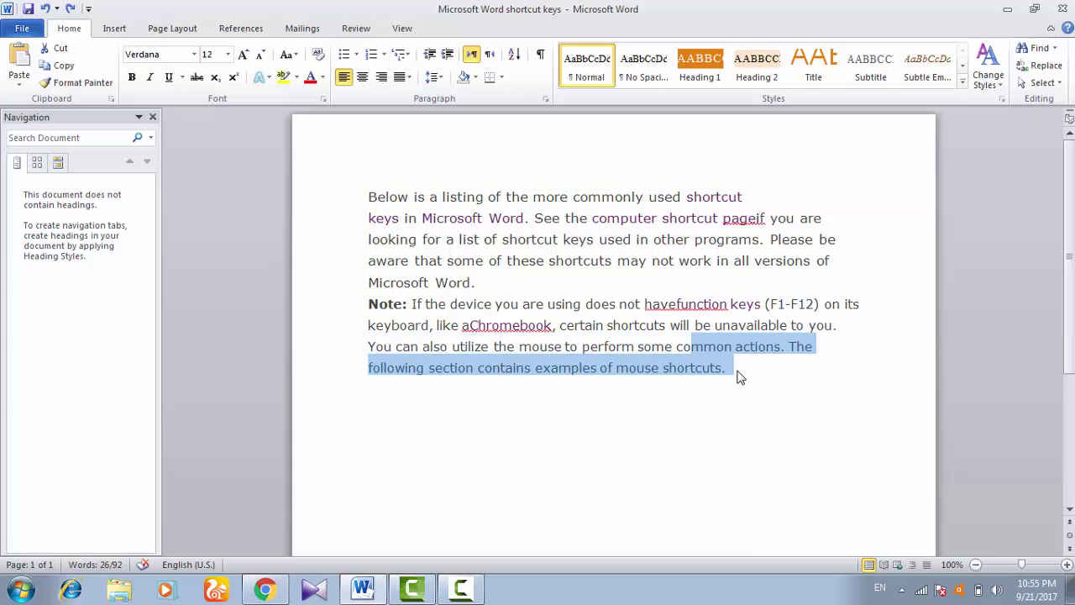
{"action": "key", "text": "shift+Right"}
{"action": "key", "text": "shift+Right"}
{"action": "key", "text": "shift+Right"}
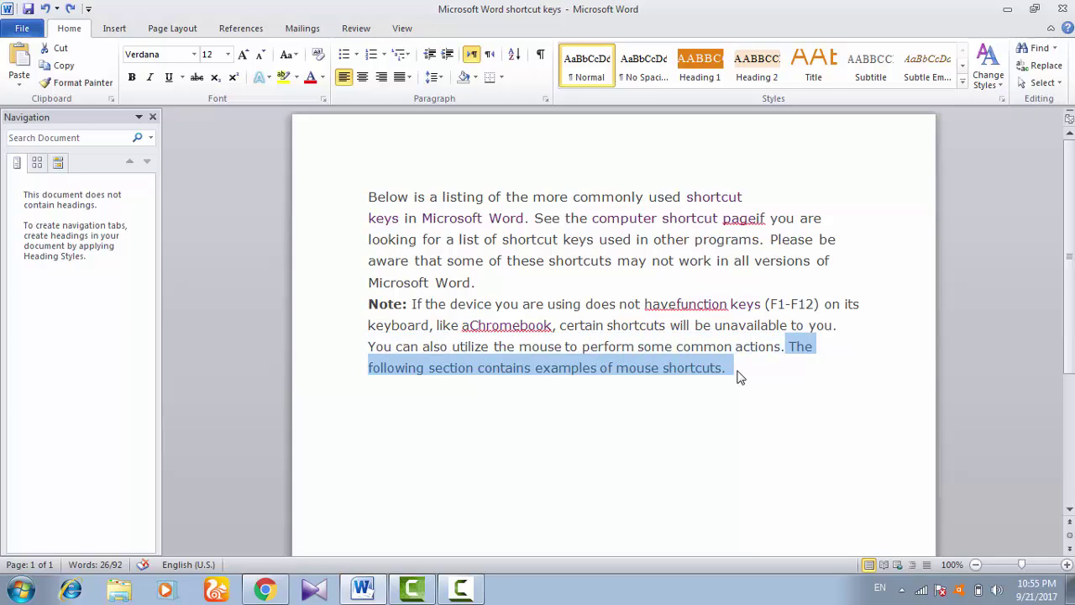
{"action": "key", "text": "shift+Right"}
{"action": "key", "text": "shift+Right"}
{"action": "key", "text": "shift+Right"}
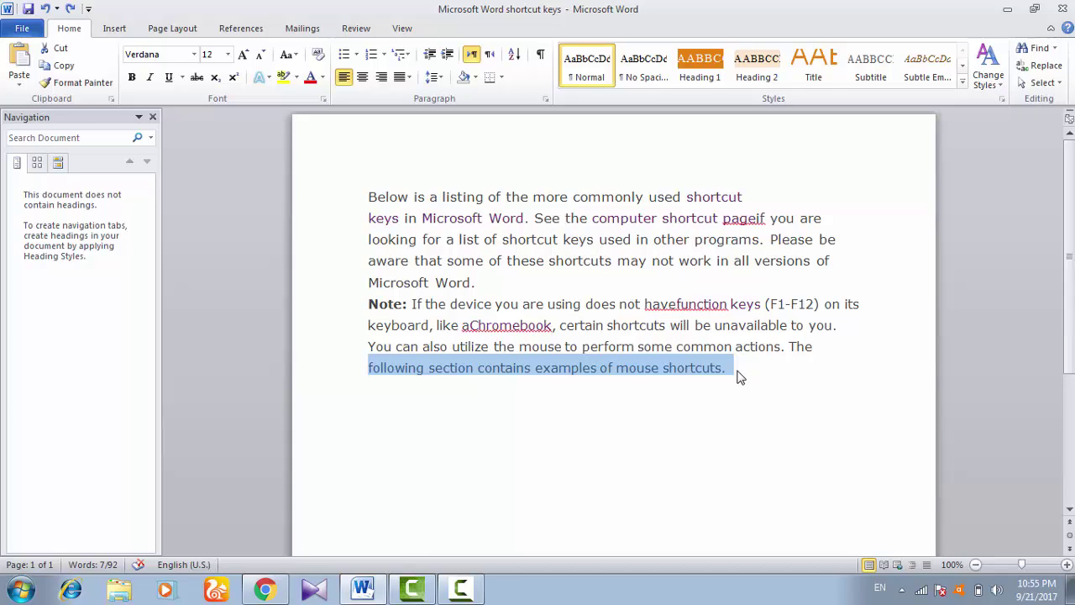
{"action": "key", "text": "shift+Up"}
{"action": "key", "text": "shift+Up"}
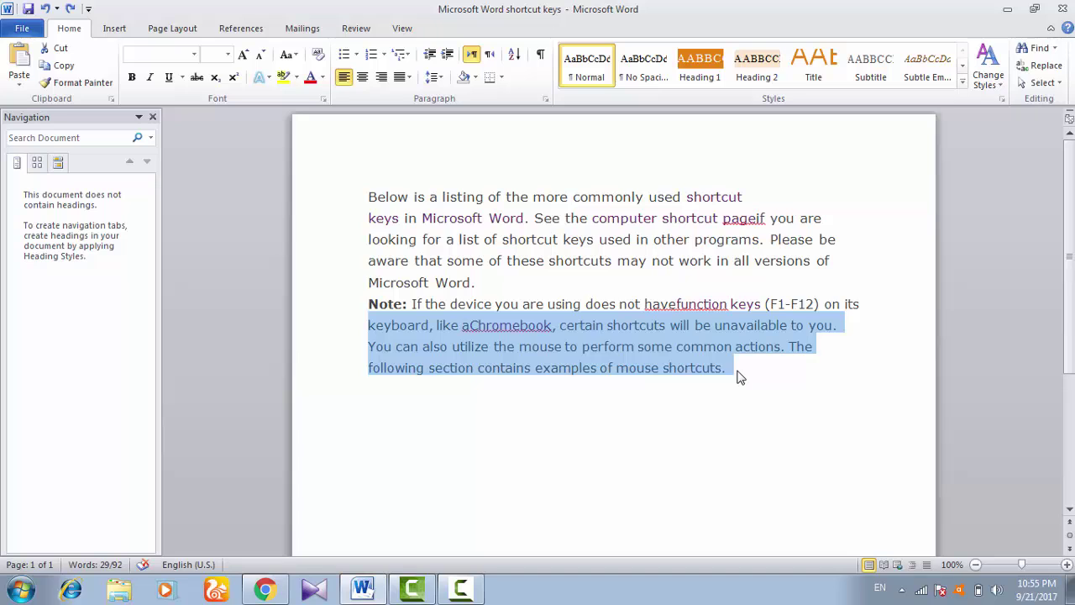
{"action": "key", "text": "shift+Up"}
{"action": "key", "text": "shift+Up"}
{"action": "key", "text": "shift+Up"}
{"action": "key", "text": "shift+Up"}
{"action": "key", "text": "shift+Up"}
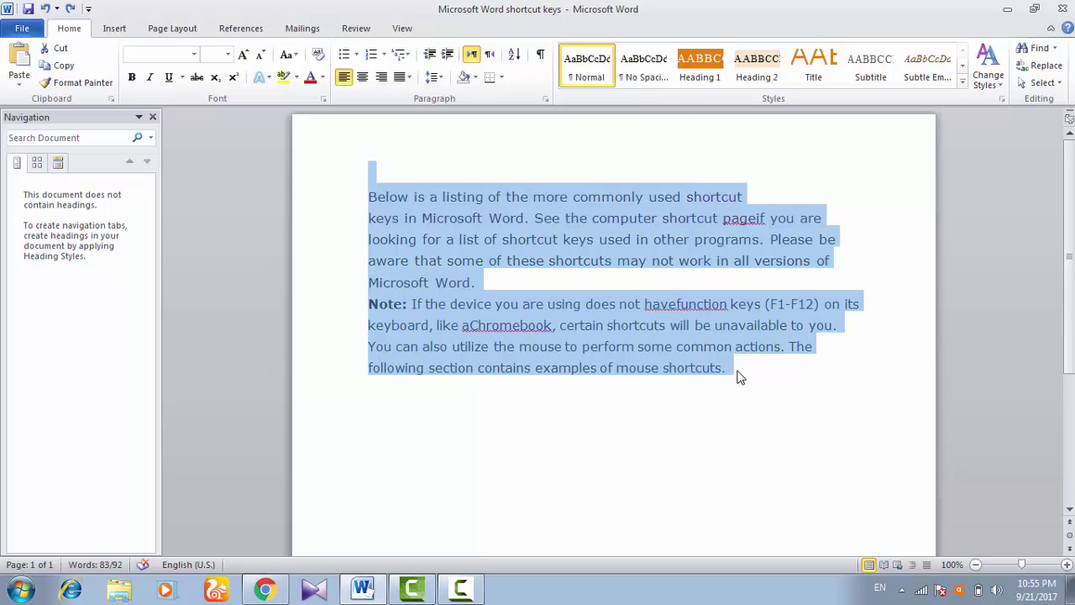
{"action": "key", "text": "shift+Down"}
{"action": "key", "text": "shift+Down"}
{"action": "key", "text": "shift+Down"}
{"action": "key", "text": "shift+Down"}
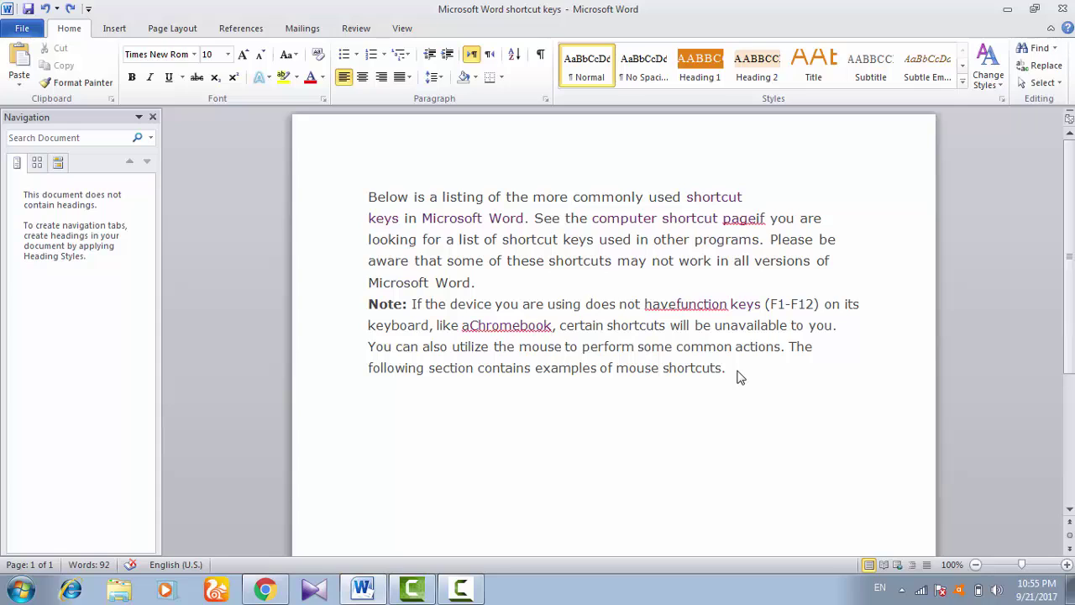
Step: Move the Note paragraph further down the page, then copy the whole document text
{"action": "key", "text": "ctrl+shift+Up"}
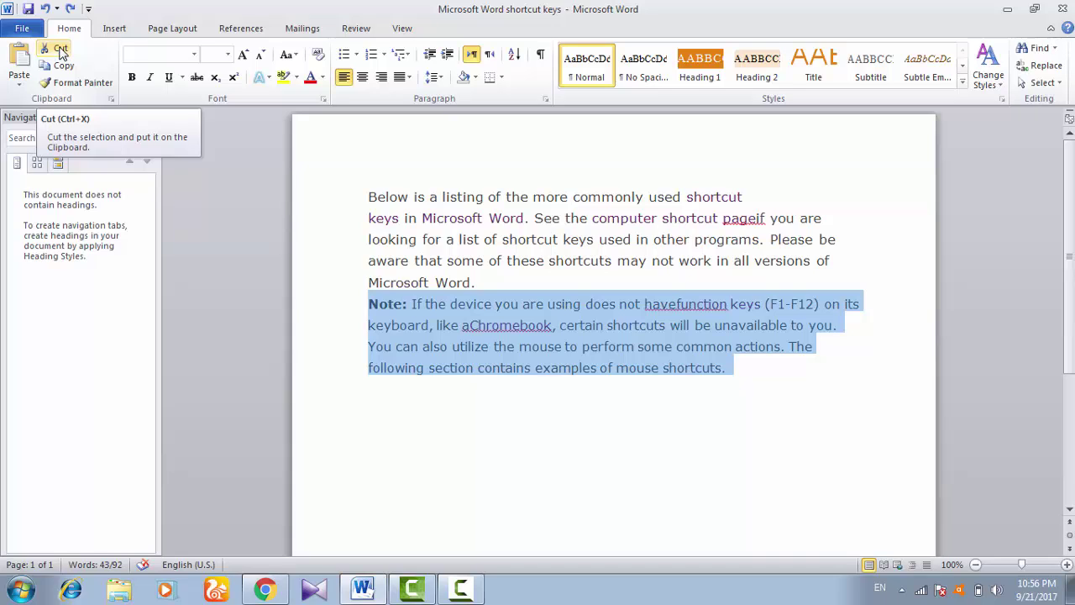
{"action": "left_click", "coordinate": [60, 50]}
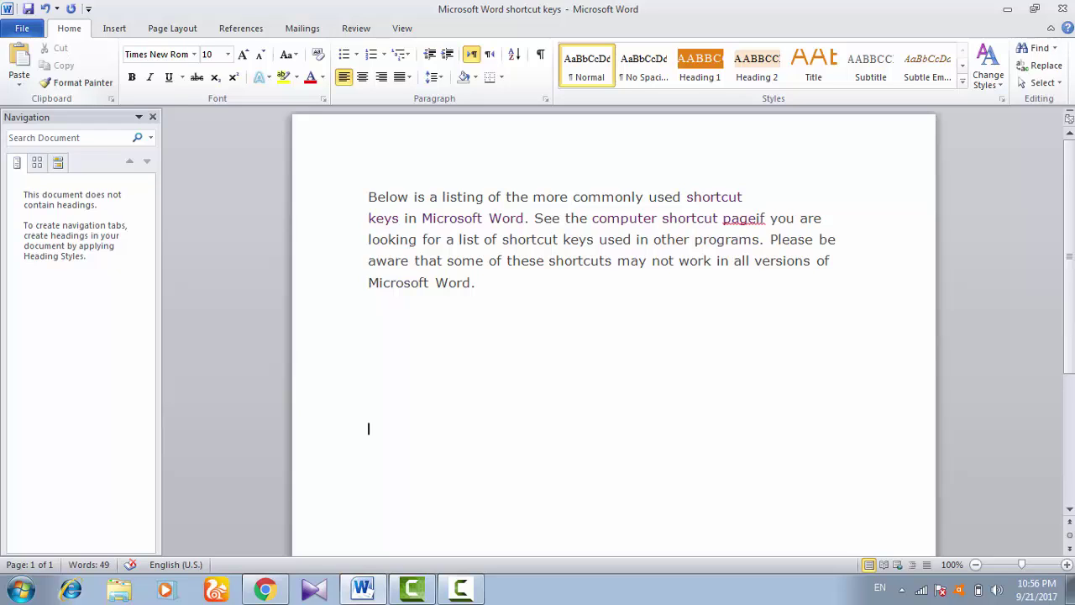
{"action": "left_click", "coordinate": [19, 61]}
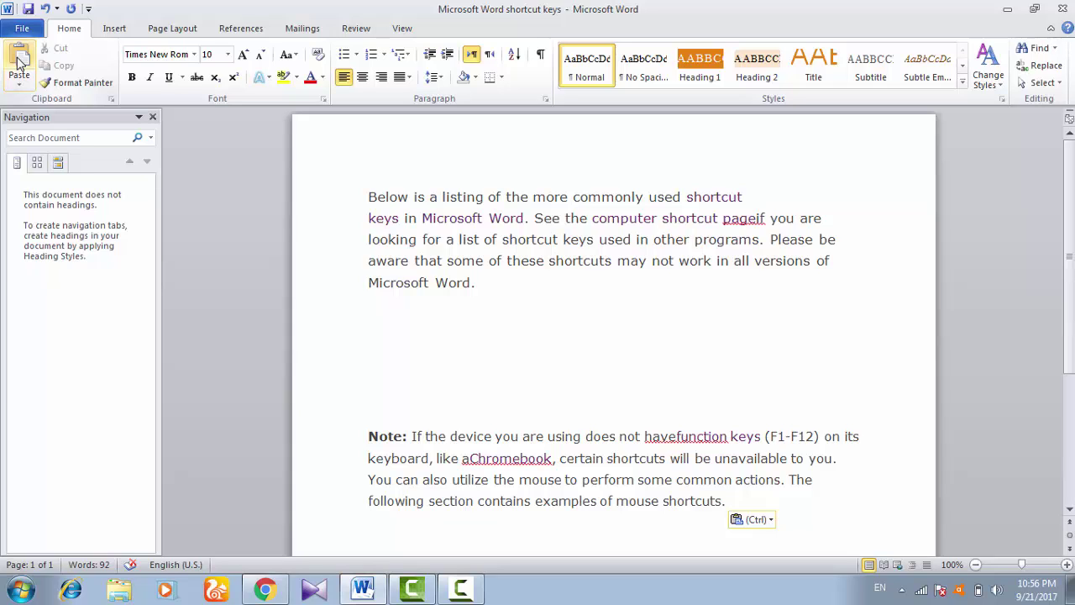
{"action": "key", "text": "ctrl+a"}
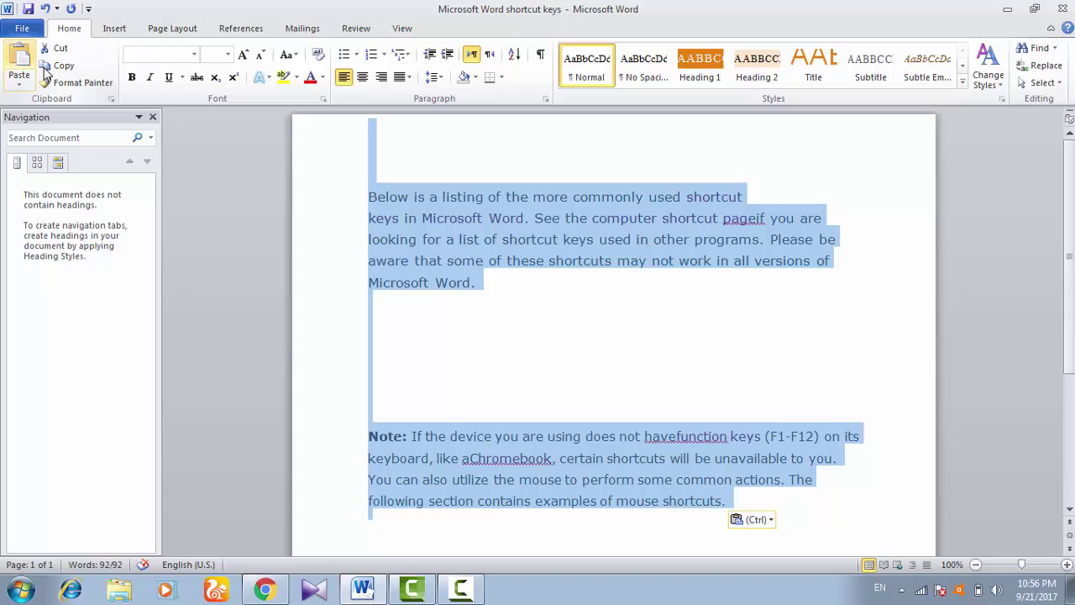
{"action": "left_click", "coordinate": [45, 69]}
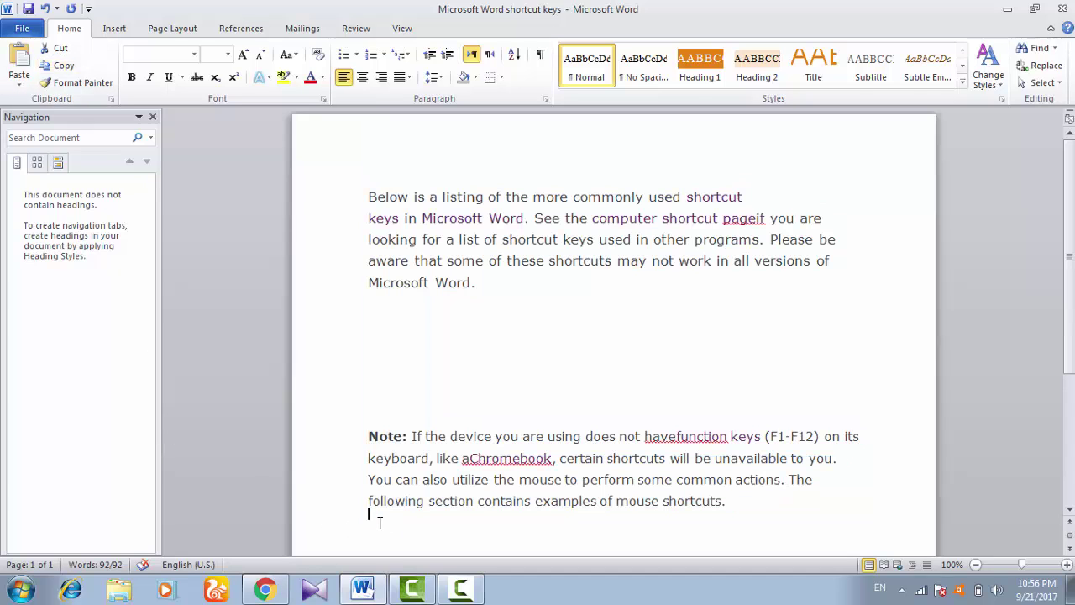
Step: Add blank lines below the text to reach a new page and paste the copied text there
{"action": "left_click", "coordinate": [379, 521]}
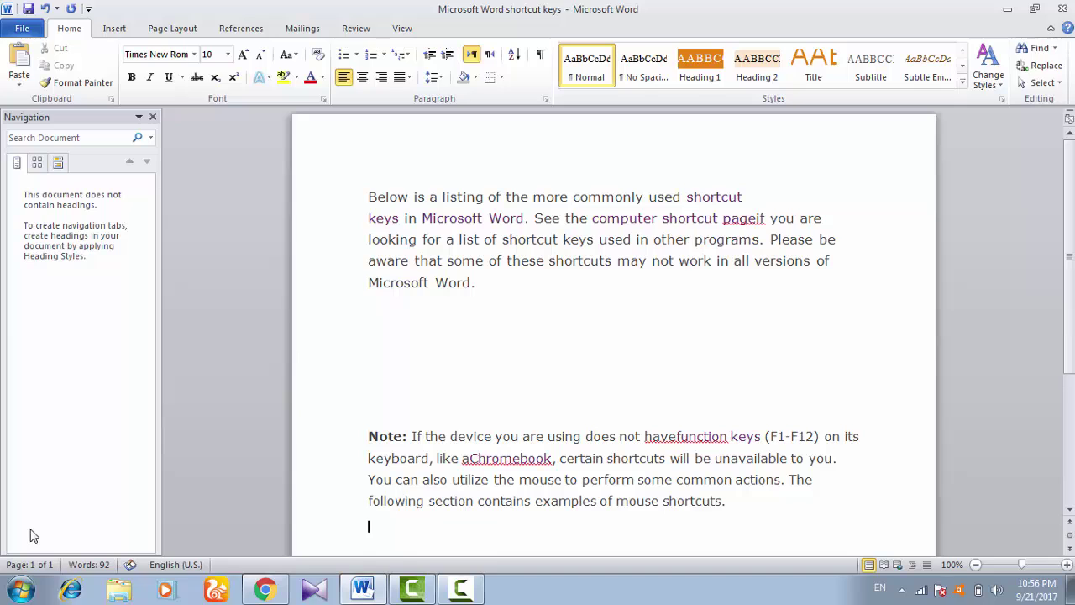
{"action": "key", "text": "Return"}
{"action": "key", "text": "Return"}
{"action": "key", "text": "Return"}
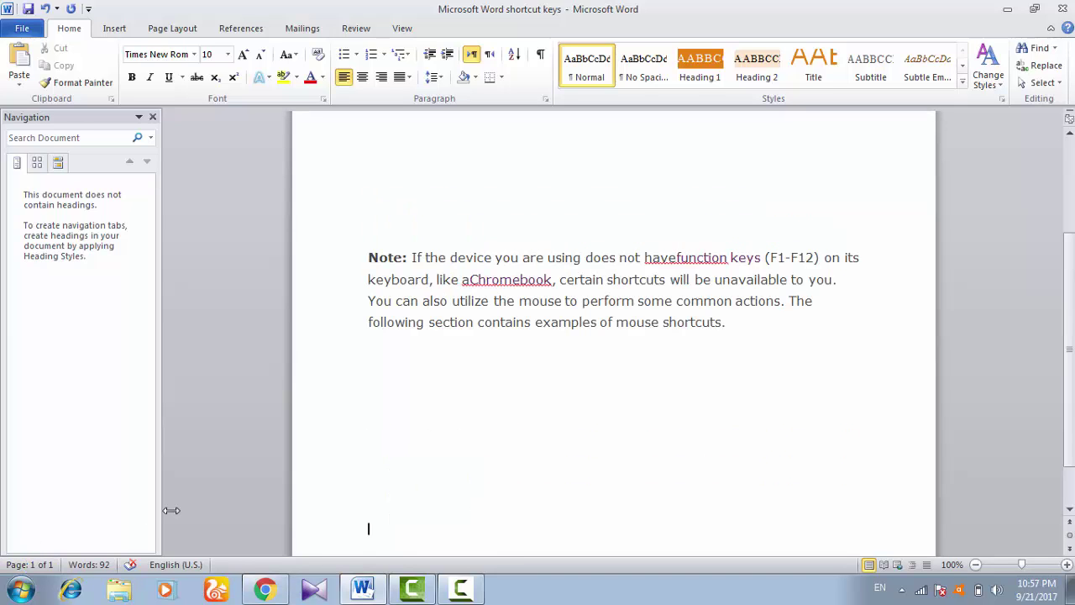
{"action": "key", "text": "Return"}
{"action": "key", "text": "Return"}
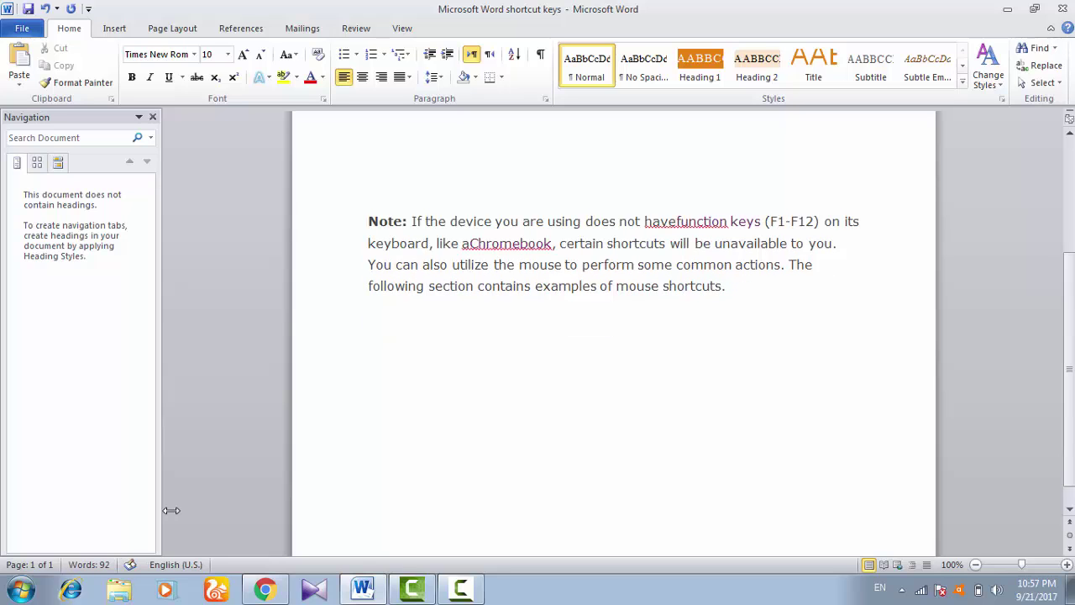
{"action": "key", "text": "Return"}
{"action": "key", "text": "Return"}
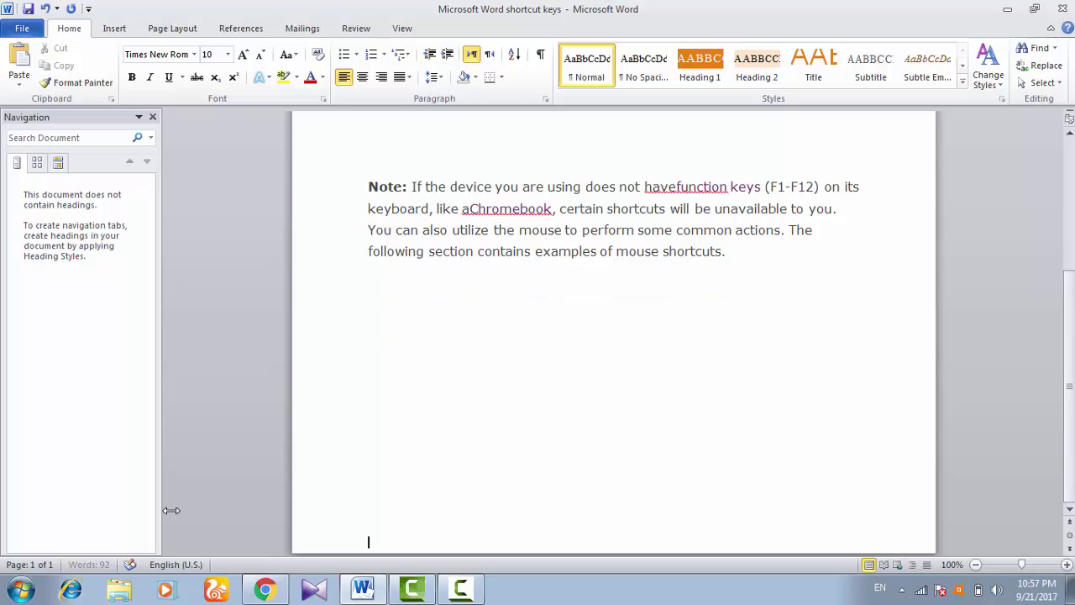
{"action": "key", "text": "Return"}
{"action": "key", "text": "Return"}
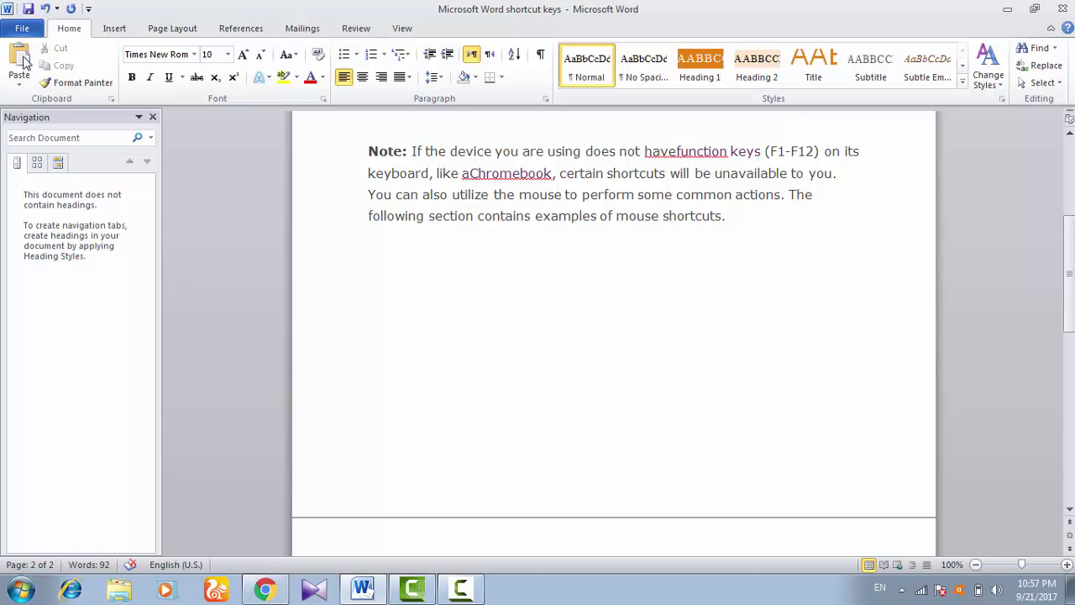
{"action": "left_click", "coordinate": [24, 59]}
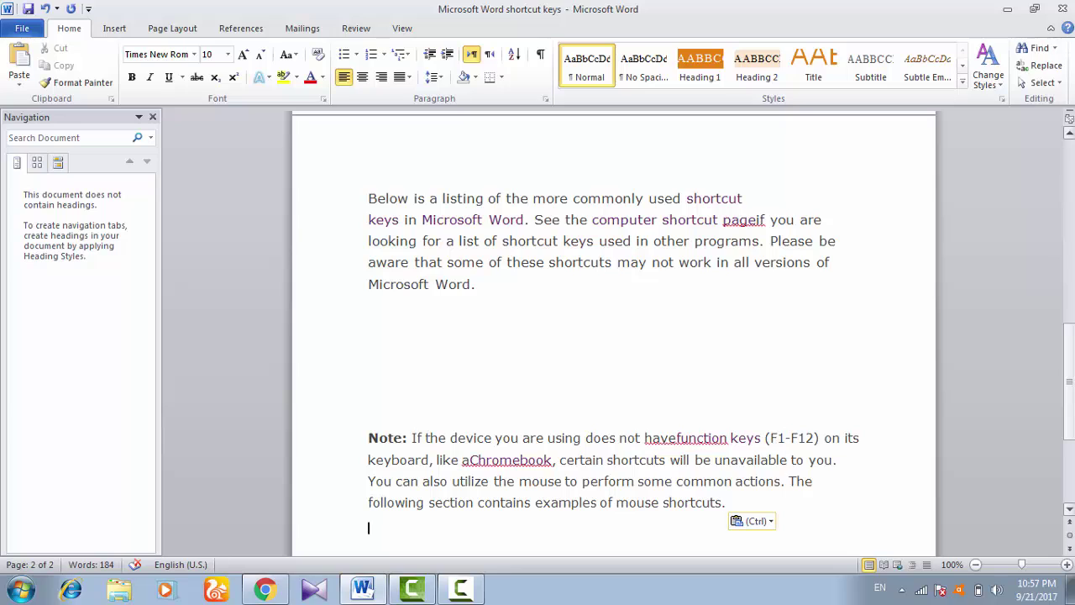
{"action": "scroll", "coordinate": [794, 312], "scroll_direction": "down", "scroll_amount": 5}
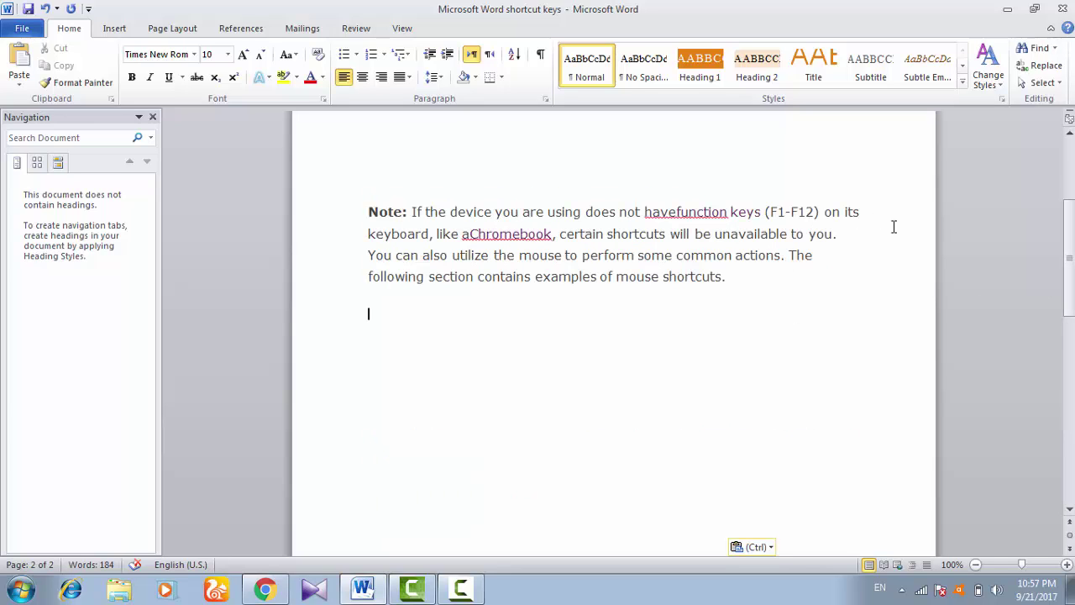
{"action": "key", "text": "Escape"}
Step: Set the Note paragraph's font to Century, after briefly trying Times New Roman
{"action": "mouse_move", "coordinate": [729, 280]}
{"action": "left_mouse_down"}
{"action": "mouse_move", "coordinate": [391, 229]}
{"action": "mouse_move", "coordinate": [356, 213]}
{"action": "left_mouse_up"}
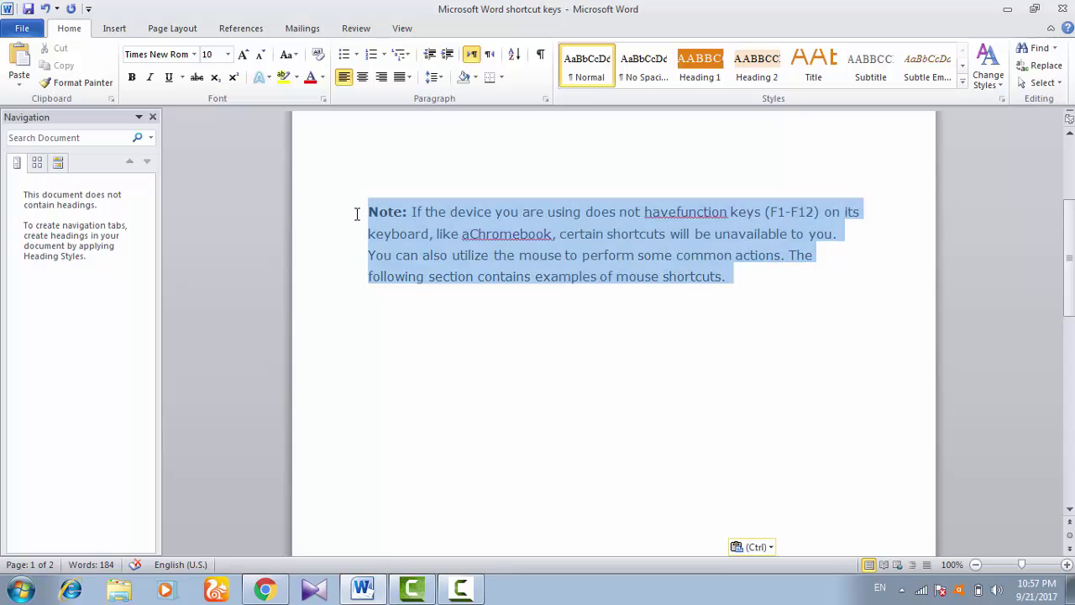
{"action": "left_click", "coordinate": [194, 56]}
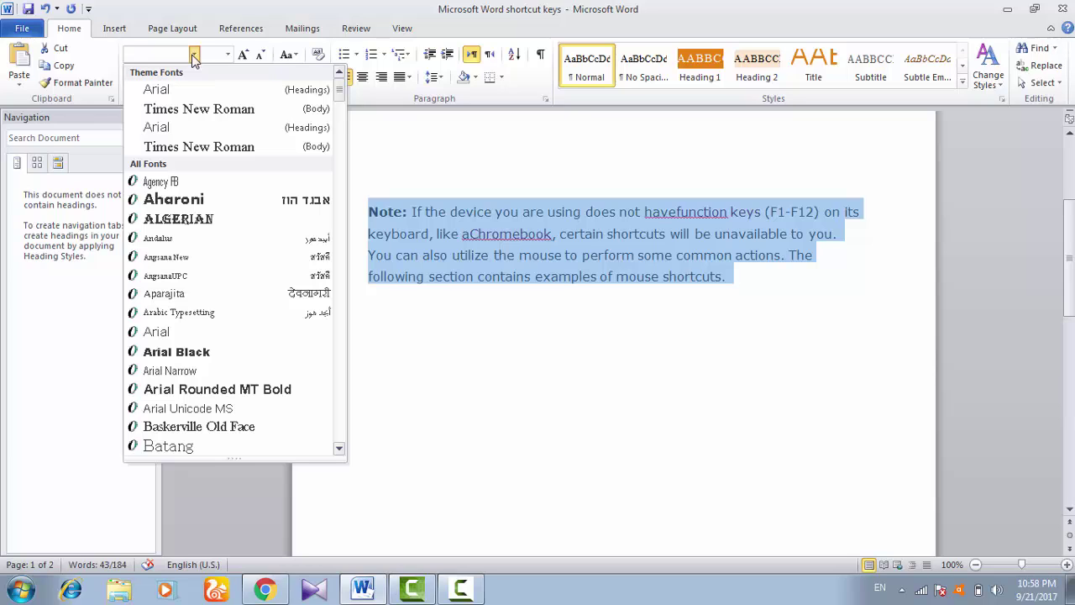
{"action": "left_click", "coordinate": [232, 110]}
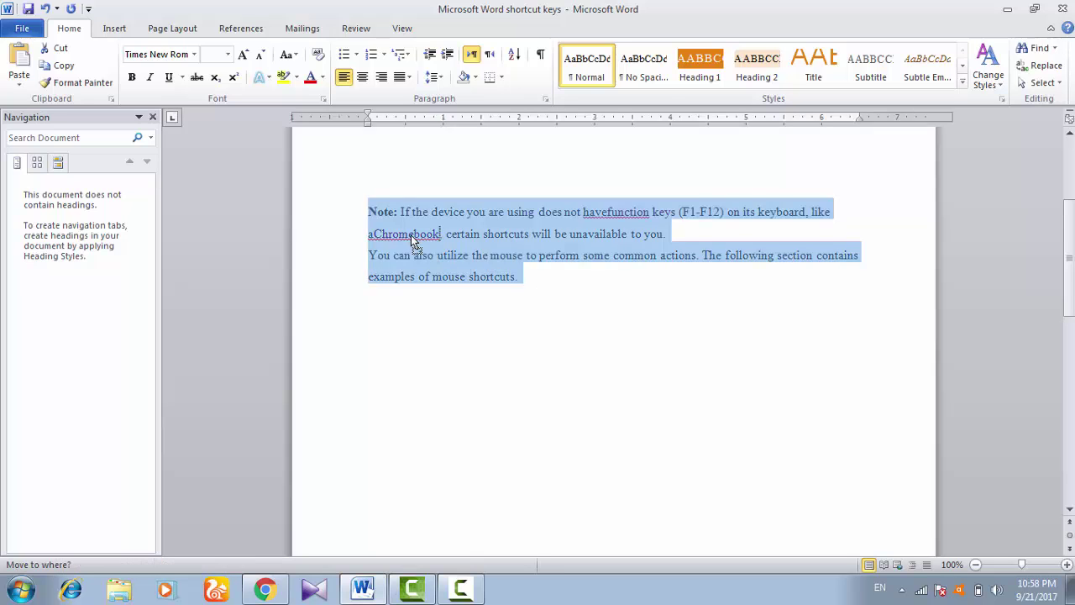
{"action": "left_click", "coordinate": [438, 235]}
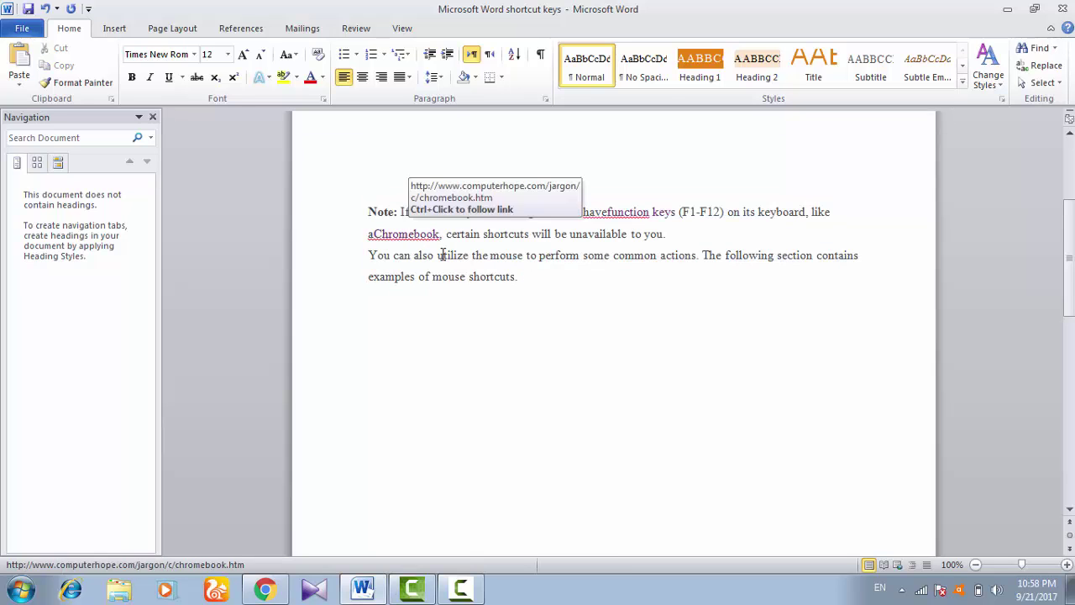
{"action": "left_click", "coordinate": [194, 54]}
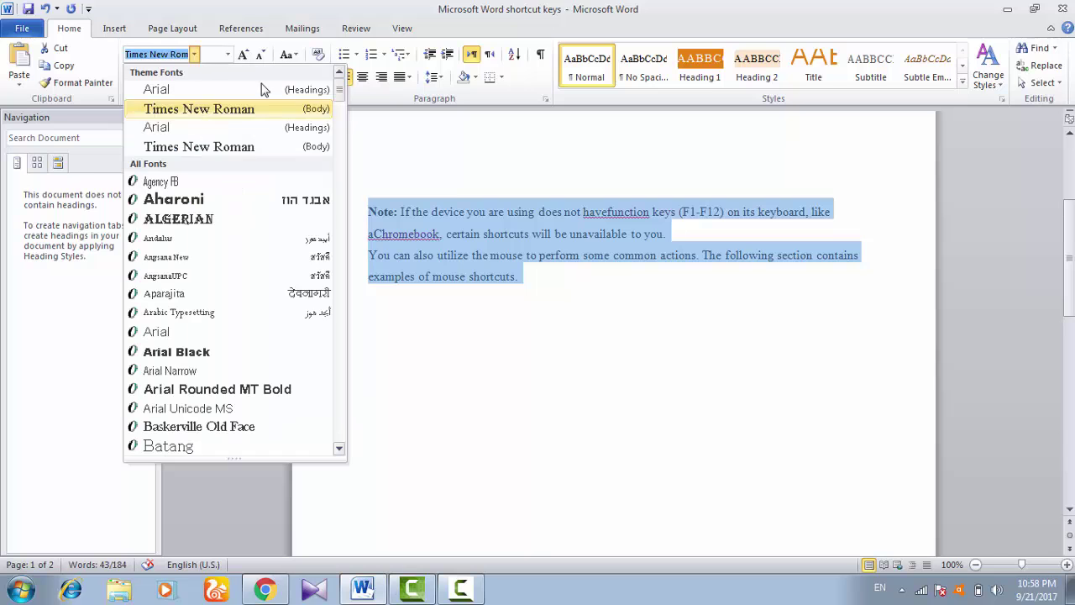
{"action": "scroll", "coordinate": [339, 107], "scroll_direction": "down", "scroll_amount": 5}
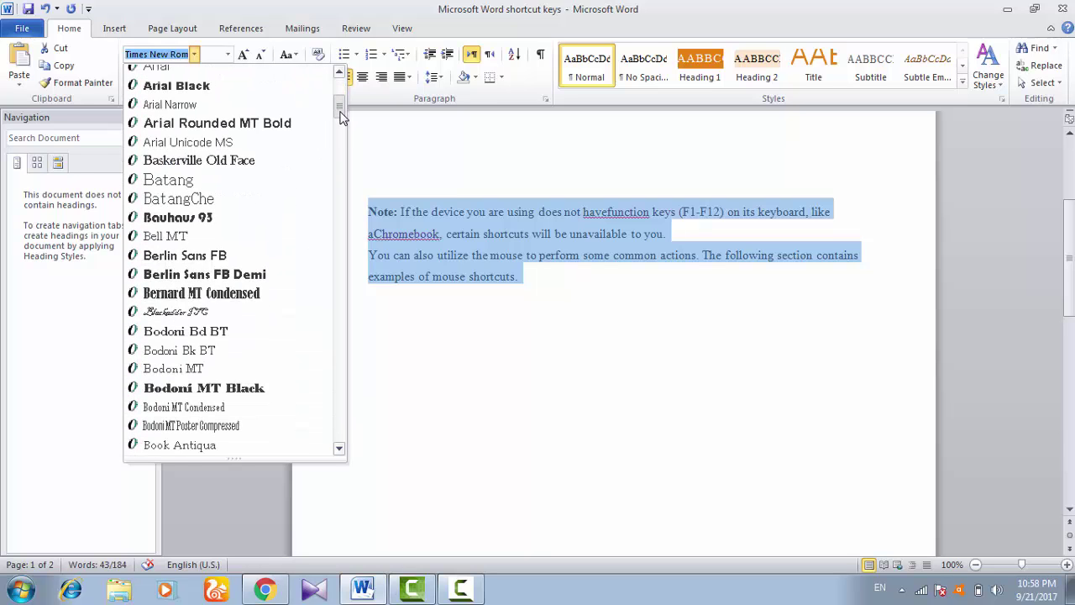
{"action": "scroll", "coordinate": [347, 127], "scroll_direction": "down", "scroll_amount": 4}
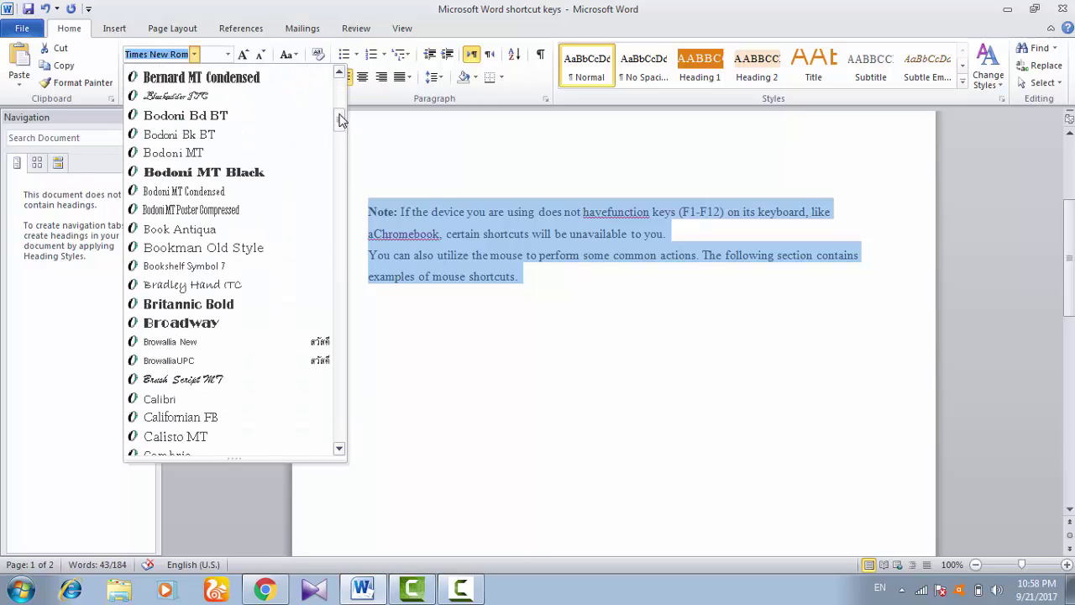
{"action": "scroll", "coordinate": [344, 131], "scroll_direction": "down", "scroll_amount": 1}
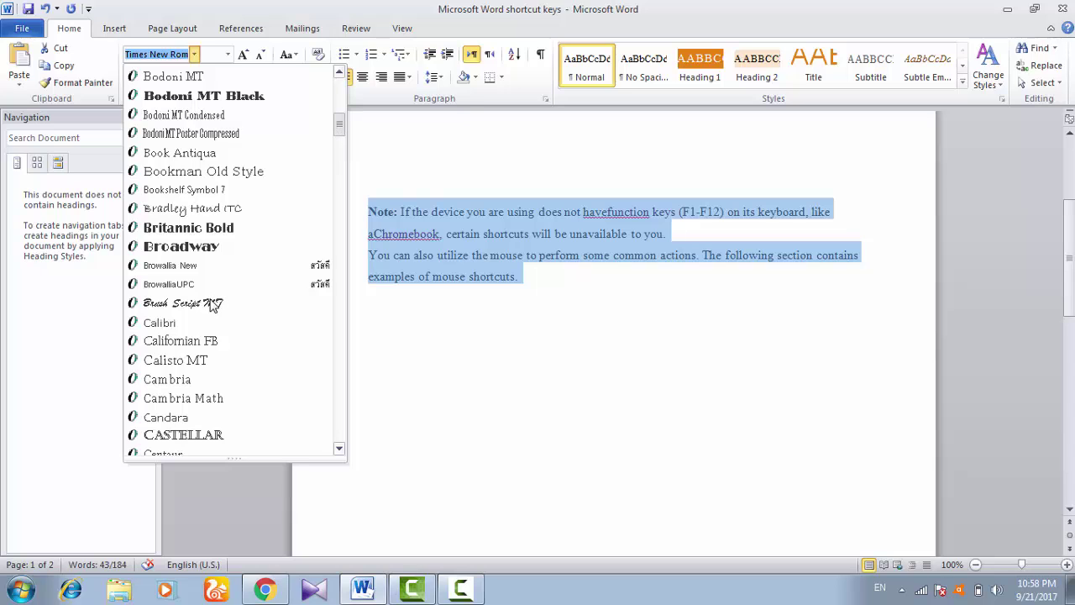
{"action": "scroll", "coordinate": [212, 305], "scroll_direction": "down", "scroll_amount": 5}
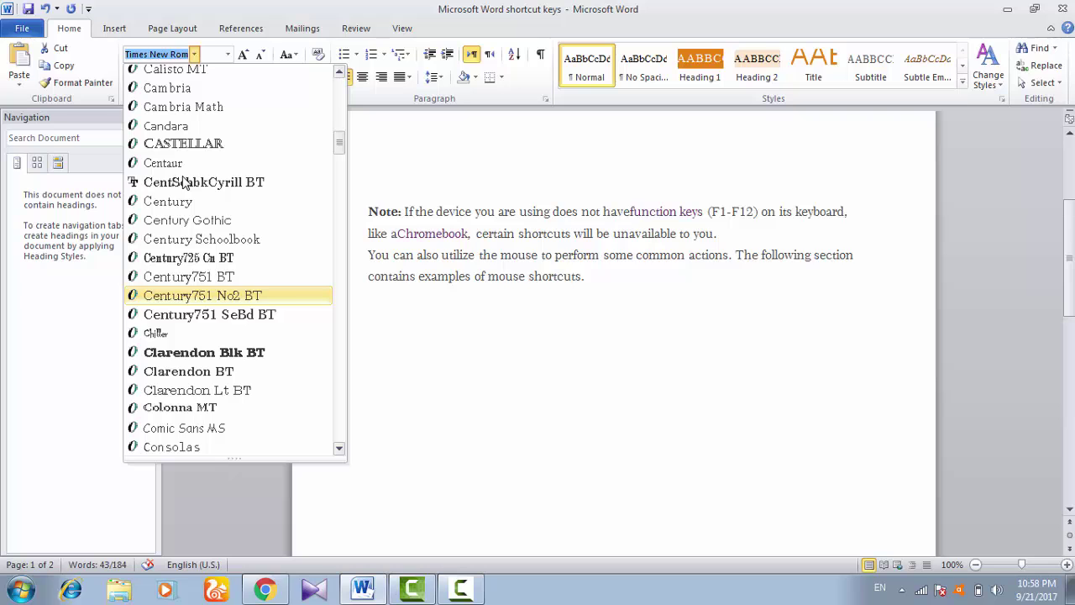
{"action": "left_click", "coordinate": [175, 208]}
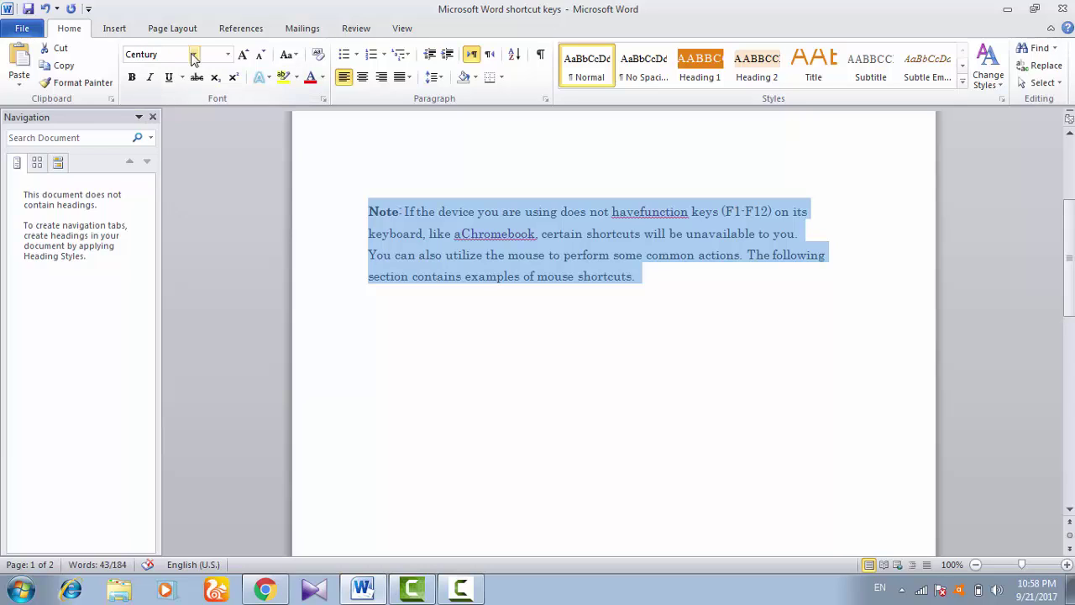
{"action": "left_click", "coordinate": [227, 56]}
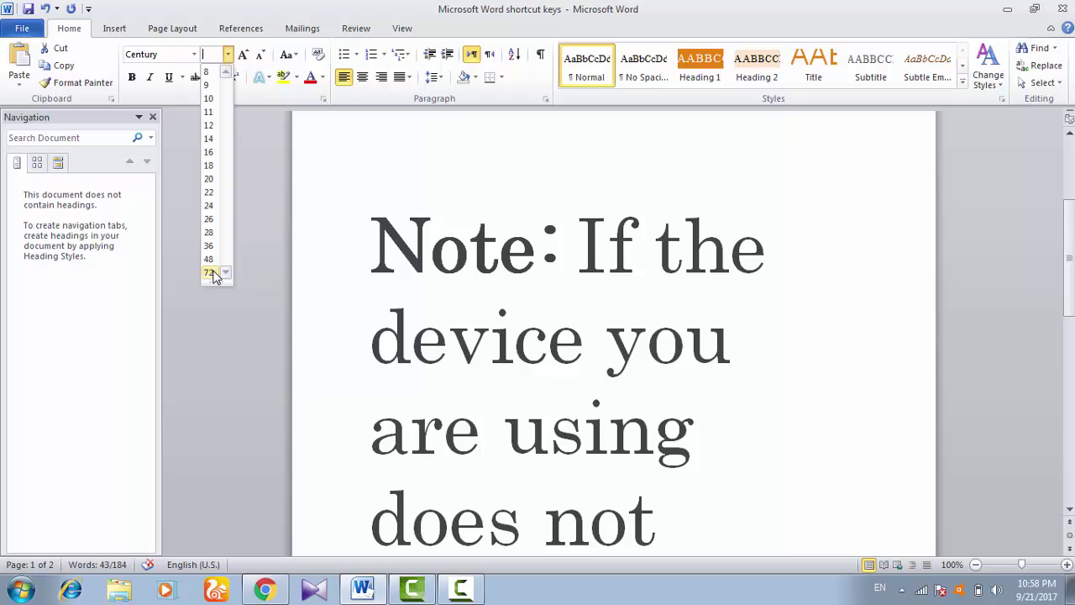
Step: Choose 28 from the font size list for the Century Note paragraph
{"action": "left_click", "coordinate": [233, 67]}
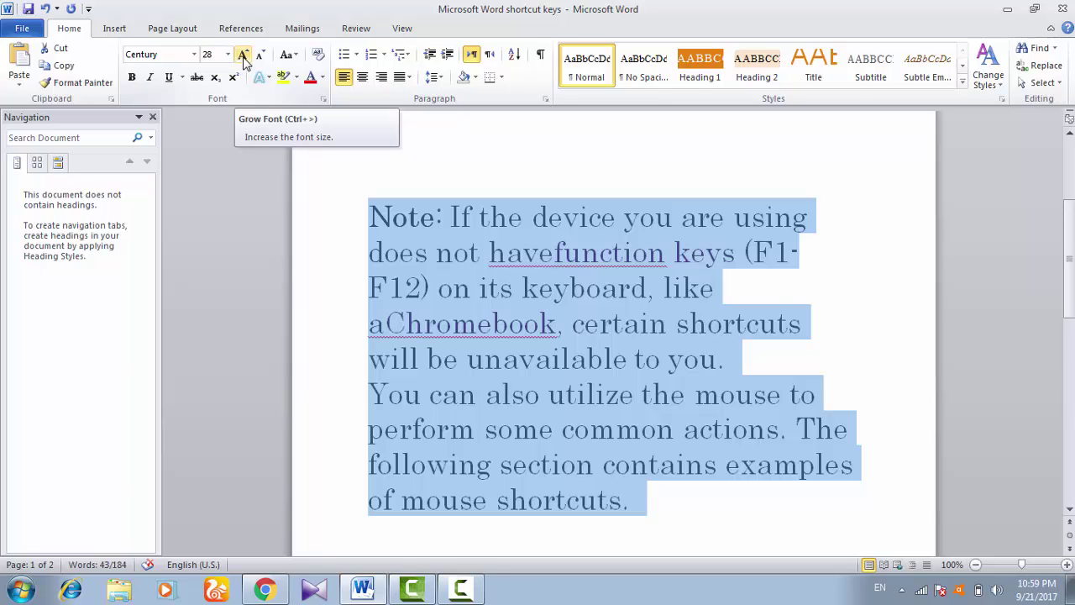
Step: Repeatedly grow the Note text's font size from 28 up to the 1638 pt maximum
{"action": "left_click", "coordinate": [244, 61]}
{"action": "left_click", "coordinate": [244, 61]}
{"action": "left_click", "coordinate": [243, 62]}
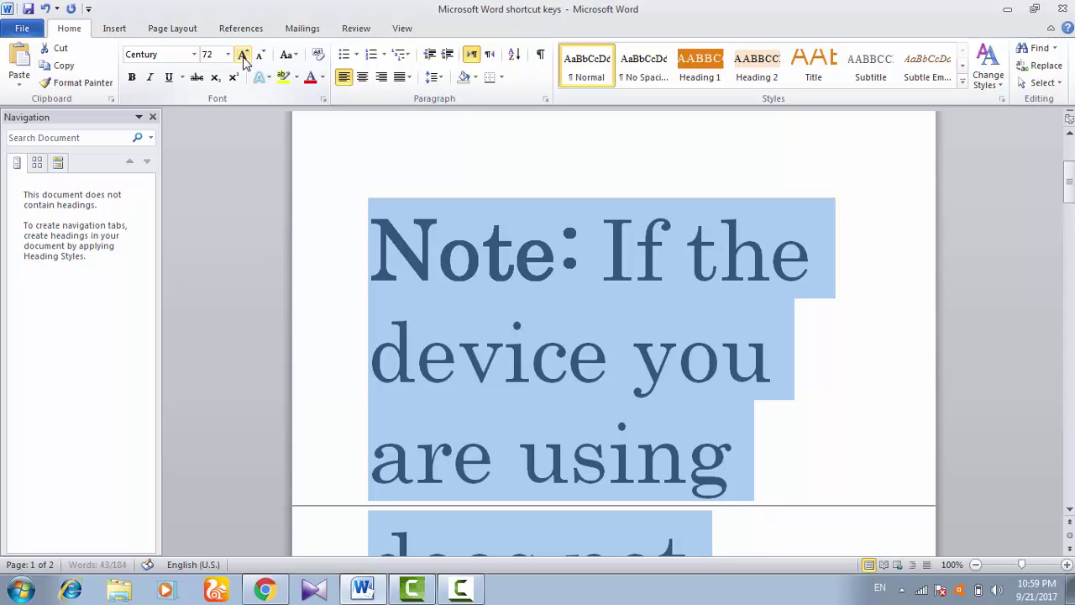
{"action": "left_click", "coordinate": [243, 61]}
{"action": "left_click", "coordinate": [244, 61]}
{"action": "left_click", "coordinate": [243, 61]}
{"action": "left_click", "coordinate": [244, 61]}
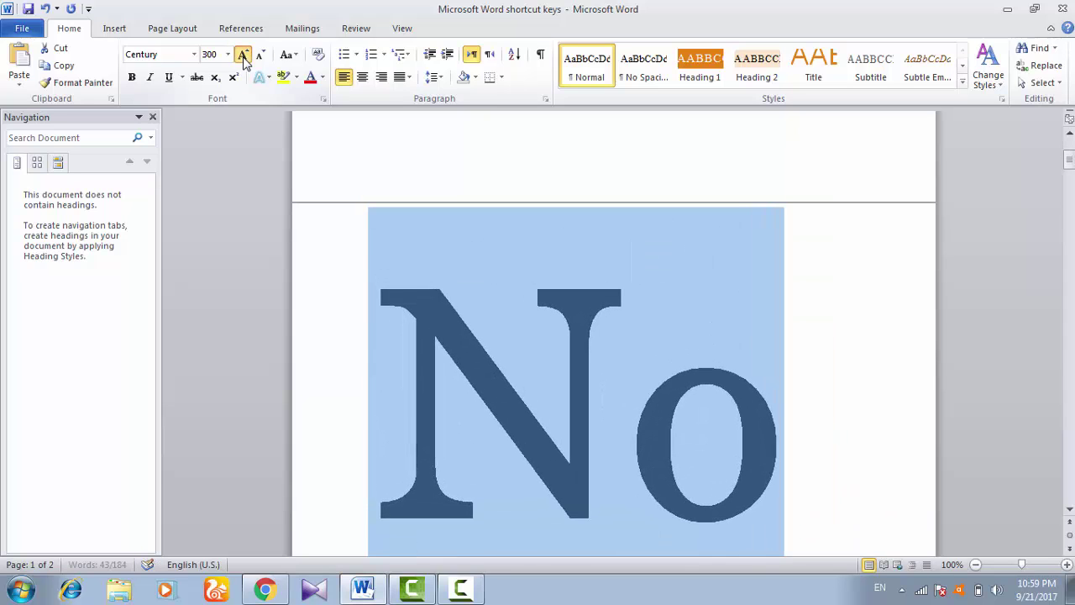
{"action": "left_click", "coordinate": [243, 62]}
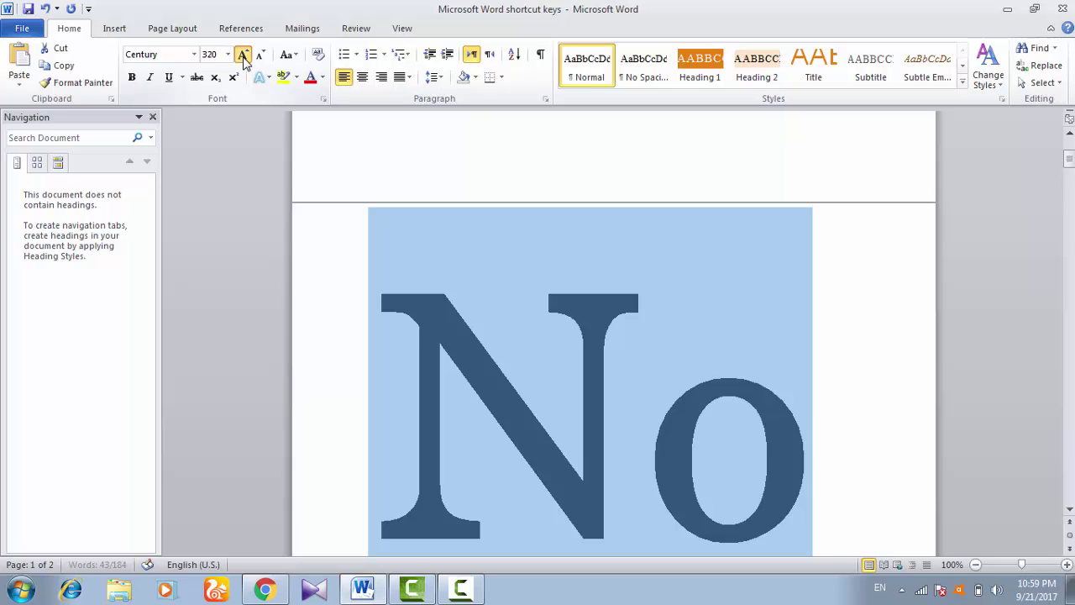
{"action": "left_click", "coordinate": [243, 61]}
{"action": "left_click", "coordinate": [244, 61]}
{"action": "left_click", "coordinate": [244, 62]}
{"action": "left_click", "coordinate": [244, 61]}
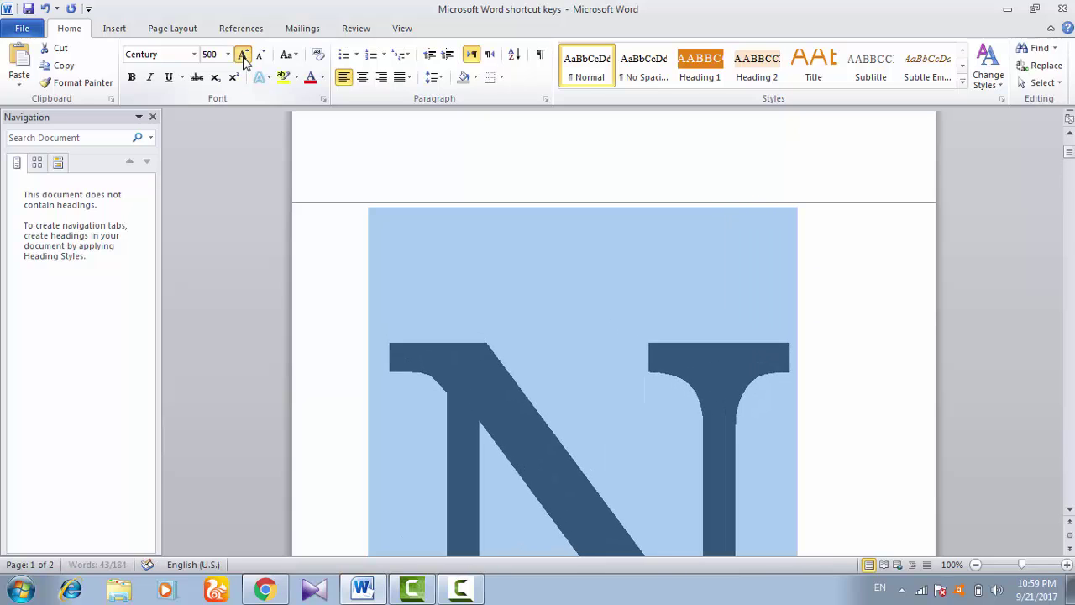
{"action": "left_click", "coordinate": [243, 61]}
{"action": "left_click", "coordinate": [244, 61]}
{"action": "left_click", "coordinate": [243, 62]}
{"action": "left_click", "coordinate": [244, 61]}
{"action": "left_click", "coordinate": [244, 61]}
{"action": "left_click", "coordinate": [243, 61]}
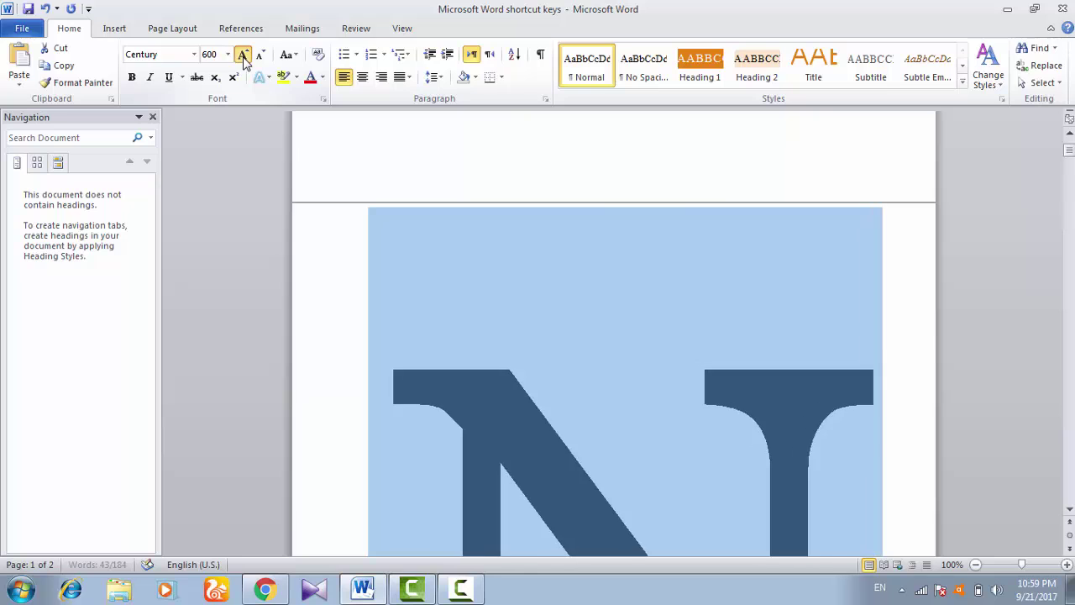
{"action": "left_click", "coordinate": [244, 61]}
{"action": "left_click", "coordinate": [244, 62]}
{"action": "left_click", "coordinate": [244, 61]}
{"action": "left_click", "coordinate": [243, 61]}
{"action": "left_click", "coordinate": [244, 61]}
{"action": "left_click", "coordinate": [244, 61]}
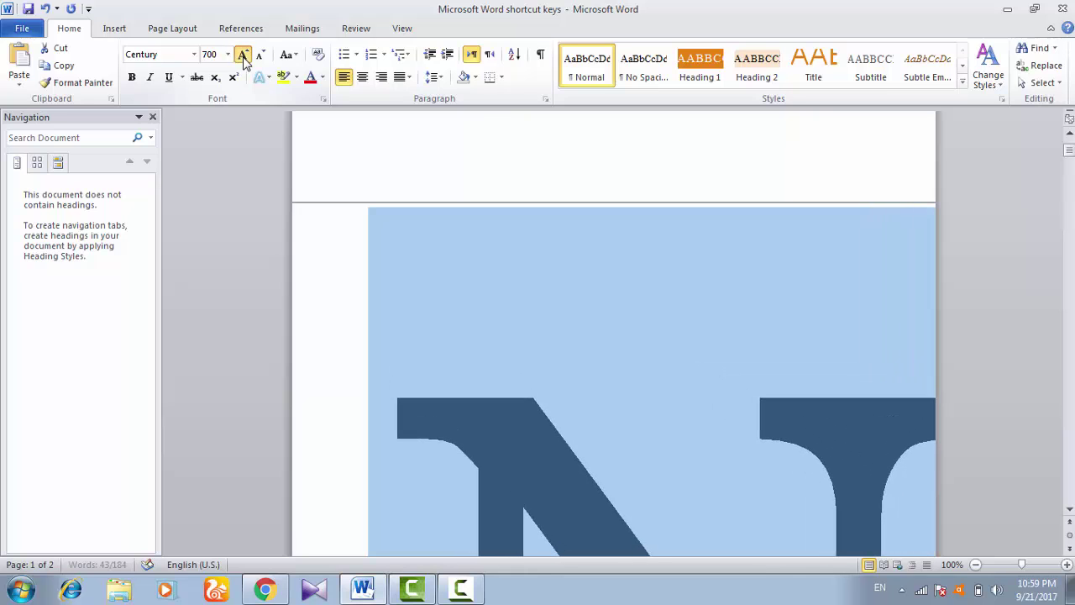
{"action": "left_click", "coordinate": [243, 61]}
{"action": "left_click", "coordinate": [244, 62]}
{"action": "left_click", "coordinate": [243, 61]}
{"action": "left_click", "coordinate": [243, 61]}
{"action": "left_click", "coordinate": [243, 62]}
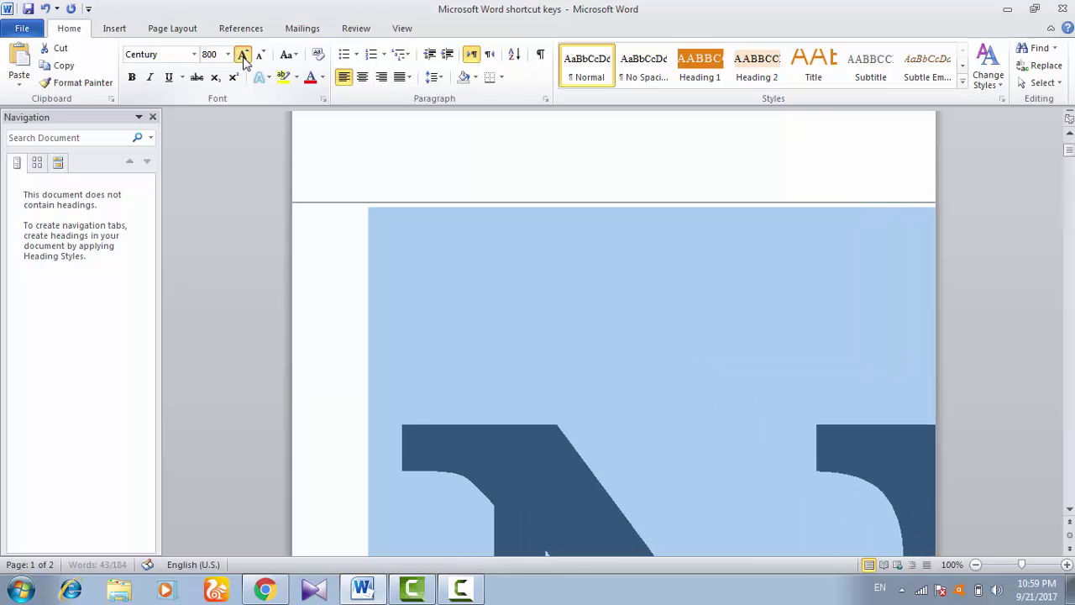
{"action": "left_click", "coordinate": [244, 62]}
{"action": "left_click", "coordinate": [244, 61]}
{"action": "left_click", "coordinate": [243, 62]}
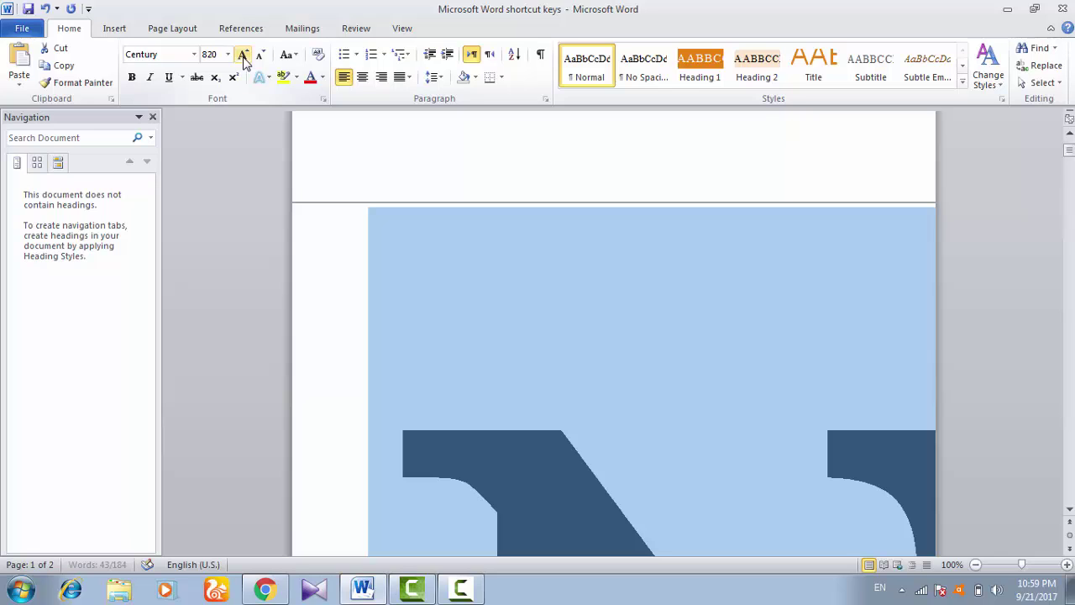
{"action": "left_click", "coordinate": [243, 62]}
{"action": "left_click", "coordinate": [244, 61]}
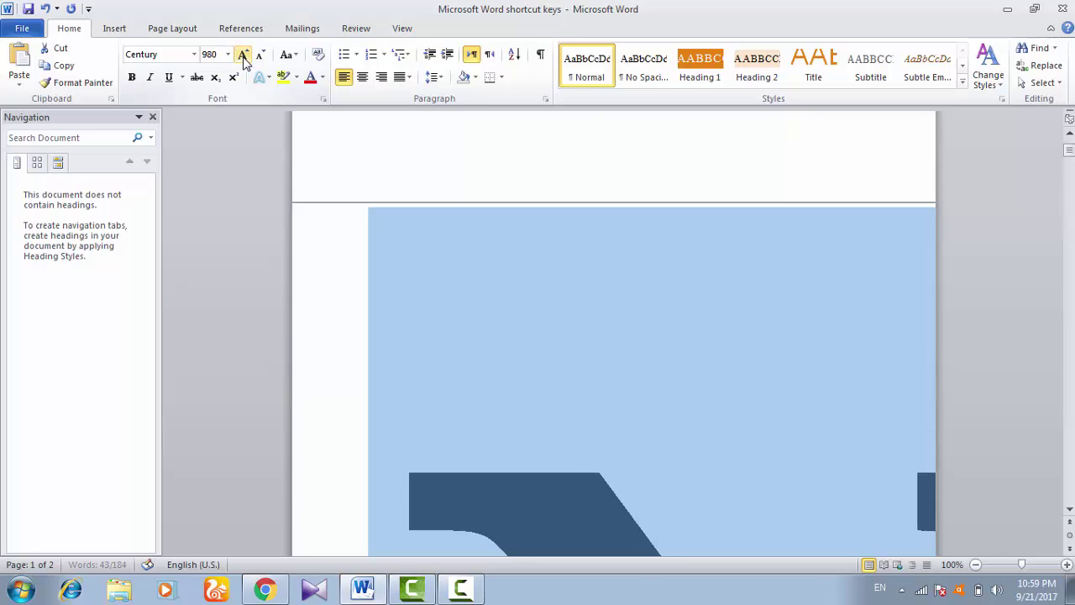
{"action": "left_click", "coordinate": [243, 62]}
{"action": "left_click", "coordinate": [243, 61]}
{"action": "left_click", "coordinate": [244, 61]}
{"action": "left_click", "coordinate": [244, 61]}
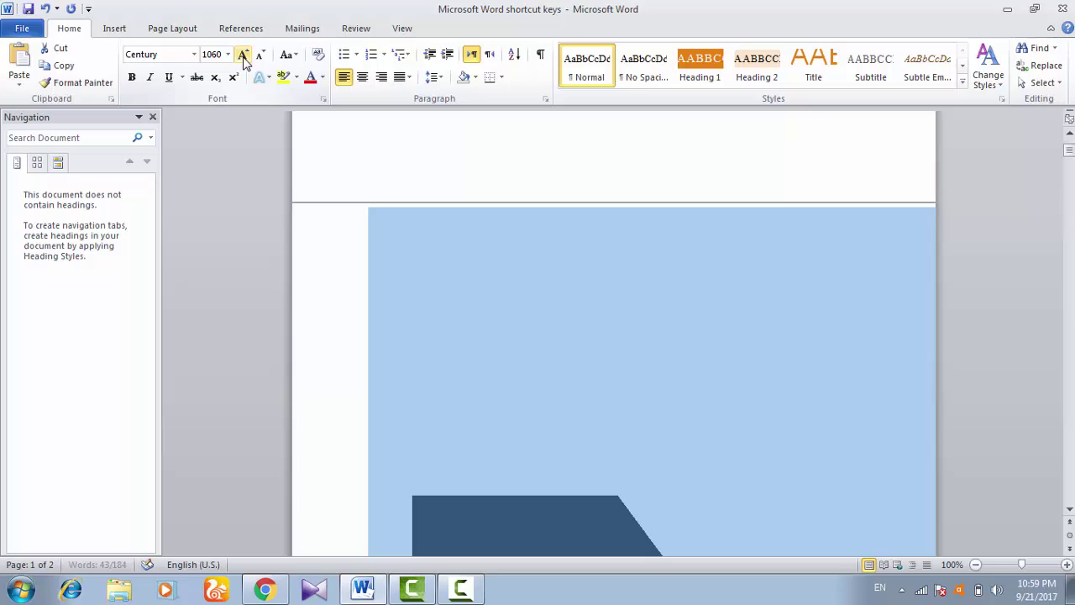
{"action": "left_click", "coordinate": [243, 61]}
{"action": "left_click", "coordinate": [244, 61]}
{"action": "left_click", "coordinate": [244, 61]}
{"action": "left_click", "coordinate": [243, 61]}
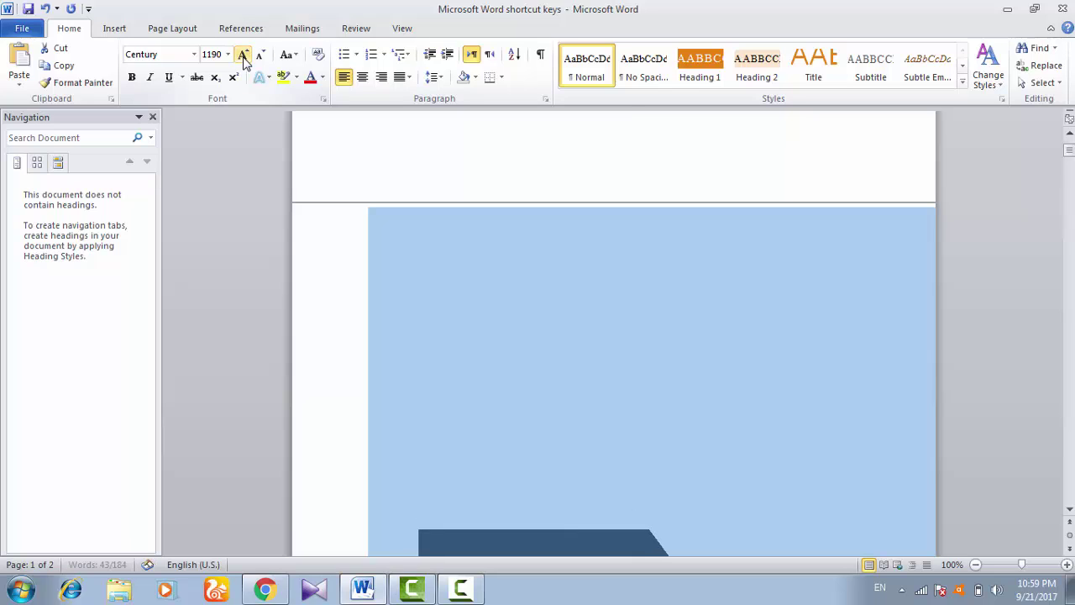
{"action": "left_click", "coordinate": [244, 61]}
{"action": "left_click", "coordinate": [244, 61]}
{"action": "left_click", "coordinate": [244, 62]}
{"action": "left_click", "coordinate": [244, 61]}
{"action": "left_click", "coordinate": [244, 61]}
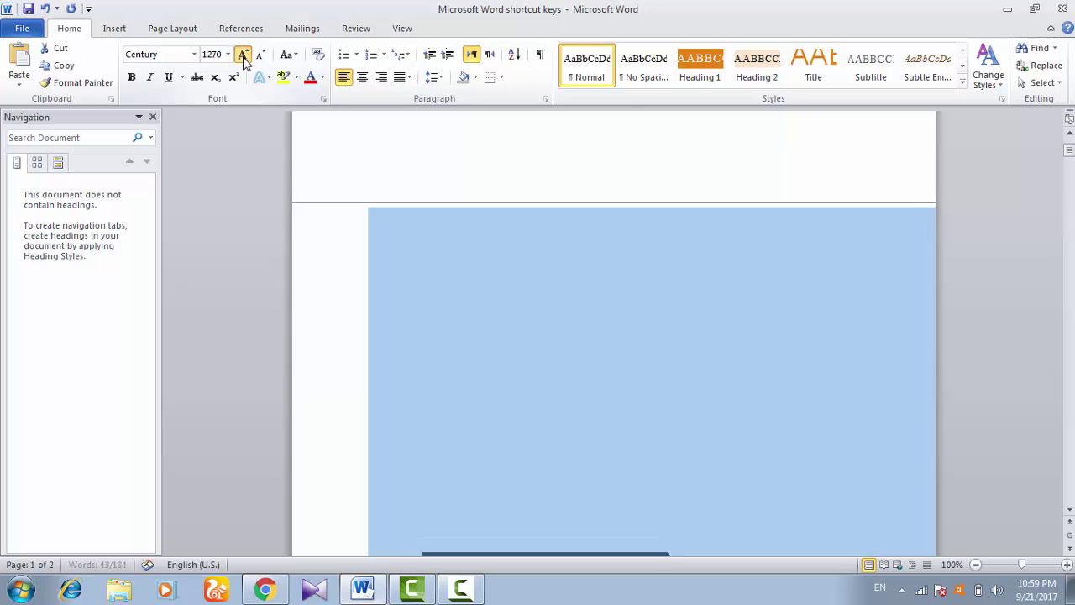
{"action": "left_click", "coordinate": [243, 62]}
{"action": "left_click", "coordinate": [243, 61]}
{"action": "left_click", "coordinate": [243, 62]}
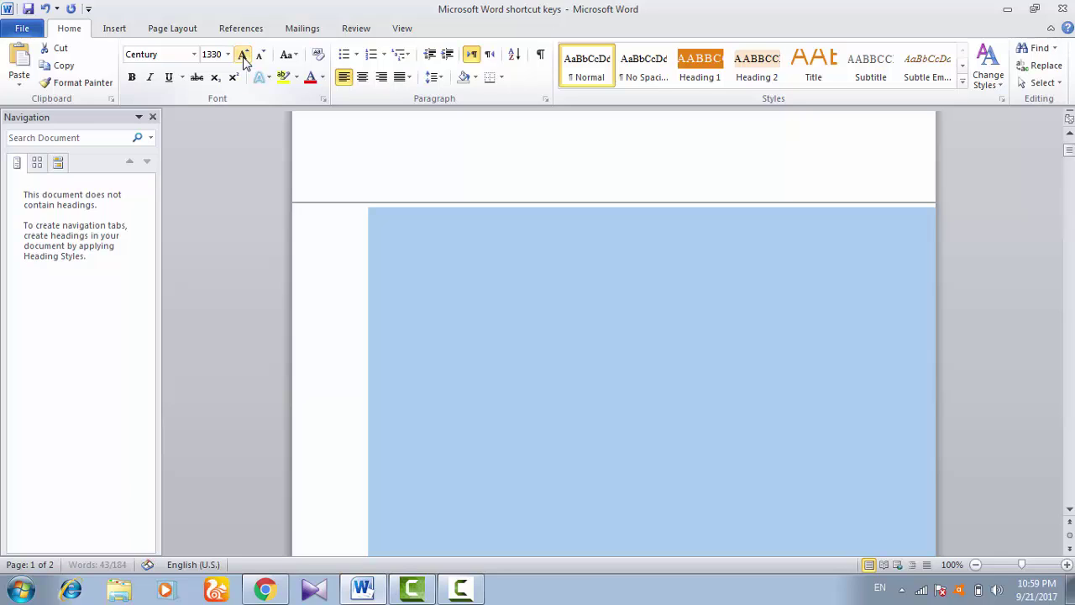
{"action": "left_click", "coordinate": [244, 61]}
{"action": "left_click", "coordinate": [244, 61]}
{"action": "left_click", "coordinate": [243, 61]}
{"action": "left_click", "coordinate": [243, 62]}
{"action": "left_click", "coordinate": [243, 61]}
{"action": "left_click", "coordinate": [244, 61]}
{"action": "left_click", "coordinate": [244, 58]}
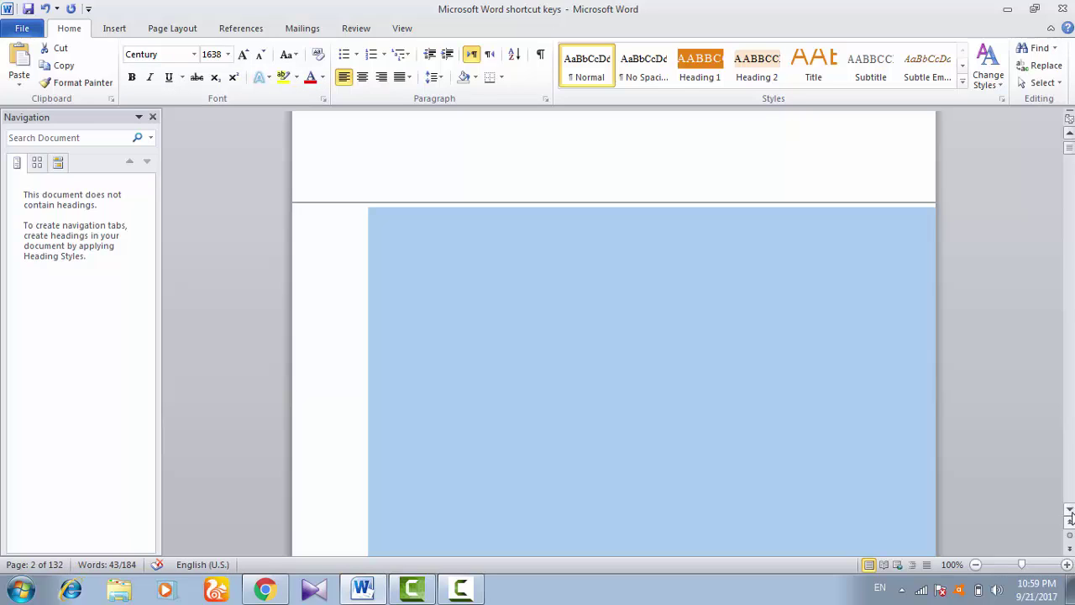
Step: Scroll down through the pages to view the giant 1638-pt lettering
{"action": "left_click", "coordinate": [1069, 511]}
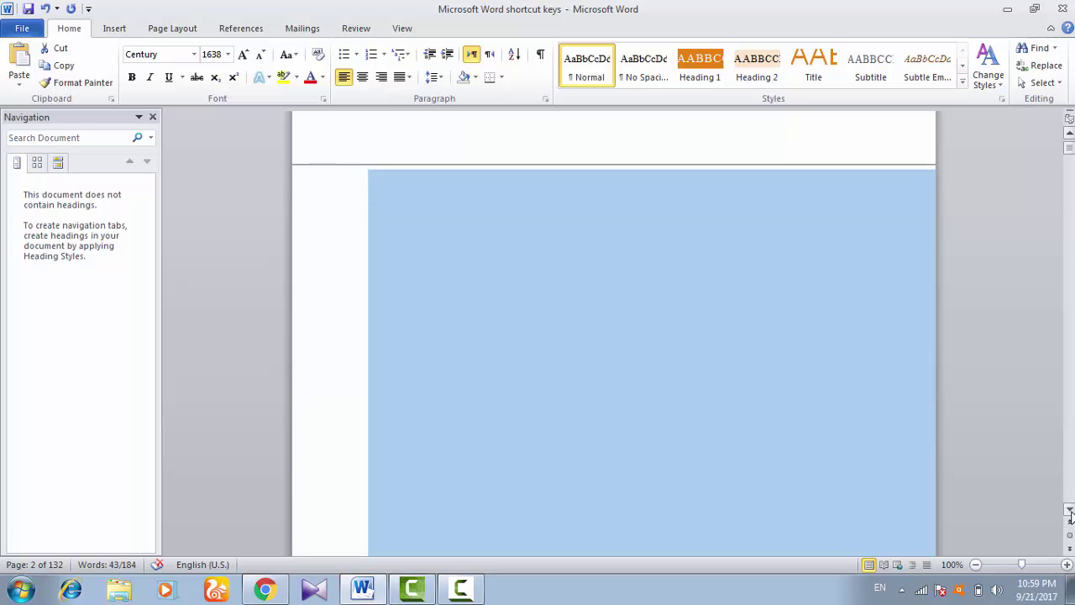
{"action": "left_click", "coordinate": [1069, 512]}
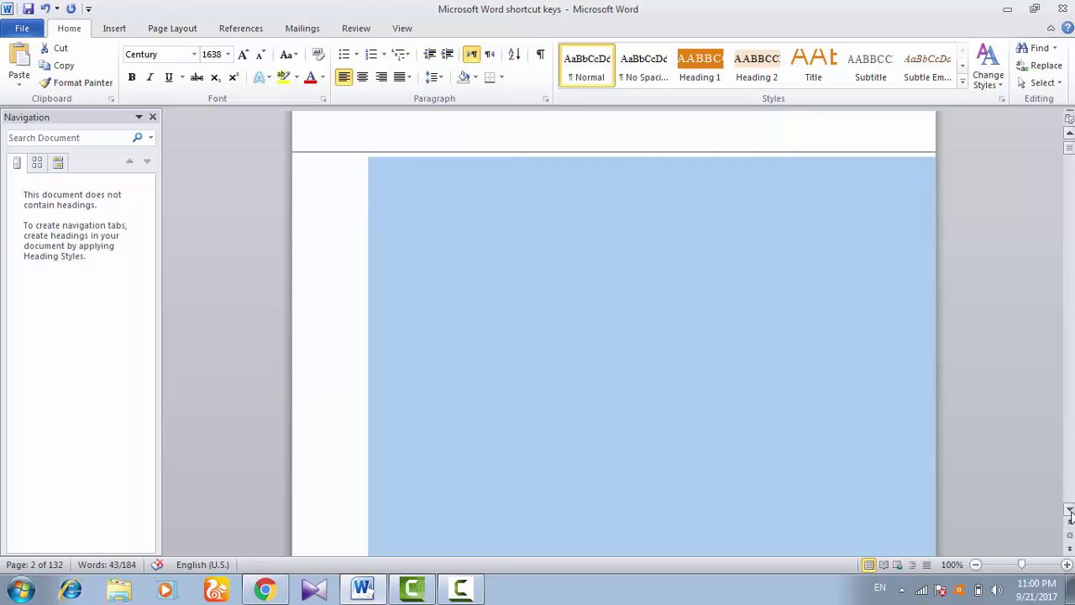
{"action": "left_click", "coordinate": [1069, 511]}
{"action": "left_click", "coordinate": [1069, 511]}
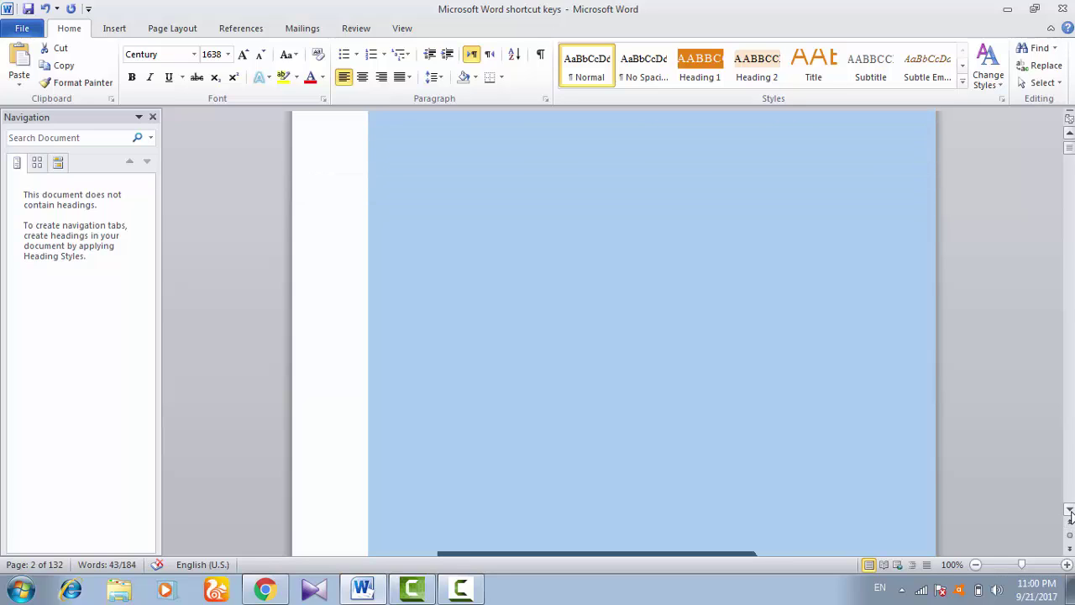
{"action": "left_click", "coordinate": [1069, 511]}
{"action": "left_click", "coordinate": [1069, 511]}
{"action": "left_click", "coordinate": [1069, 511]}
{"action": "left_click", "coordinate": [1069, 511]}
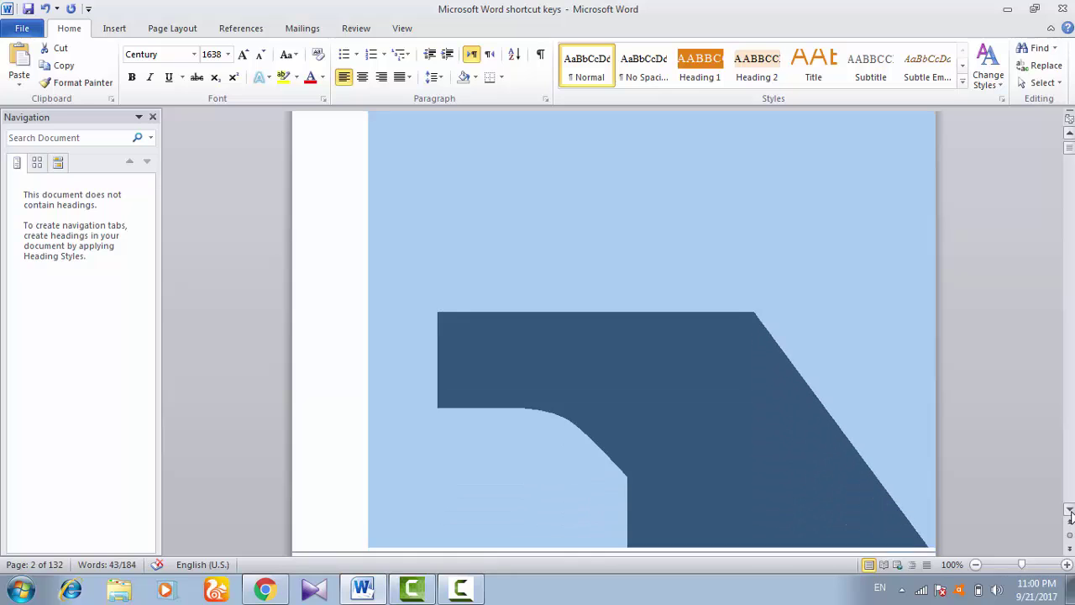
{"action": "left_click", "coordinate": [1069, 512]}
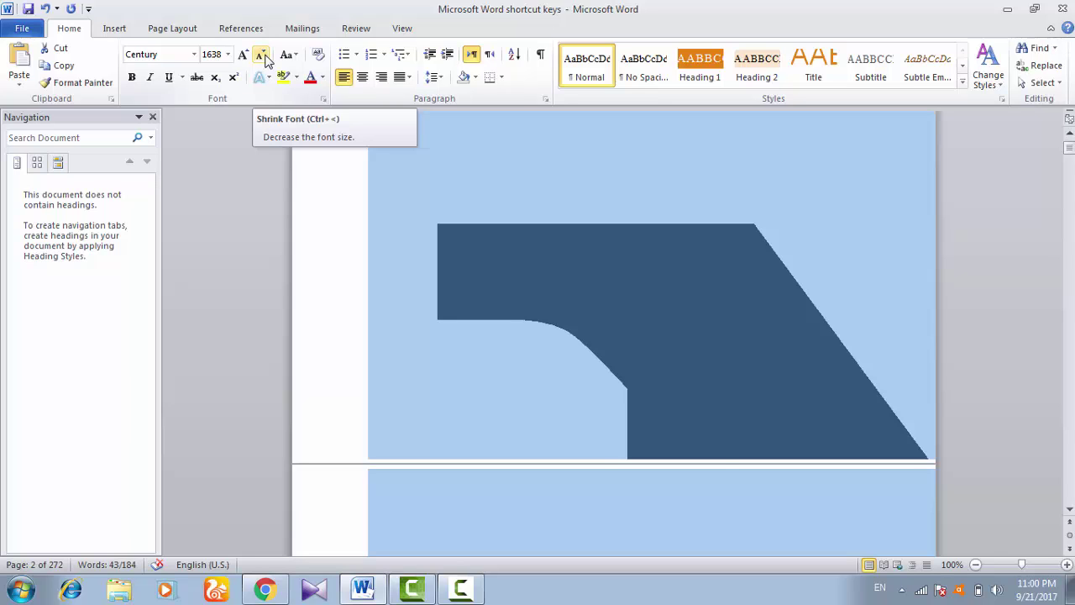
Step: Shrink the Note text step by step from 1638 pt down to 990 pt
{"action": "left_click", "coordinate": [263, 59]}
{"action": "left_click", "coordinate": [264, 59]}
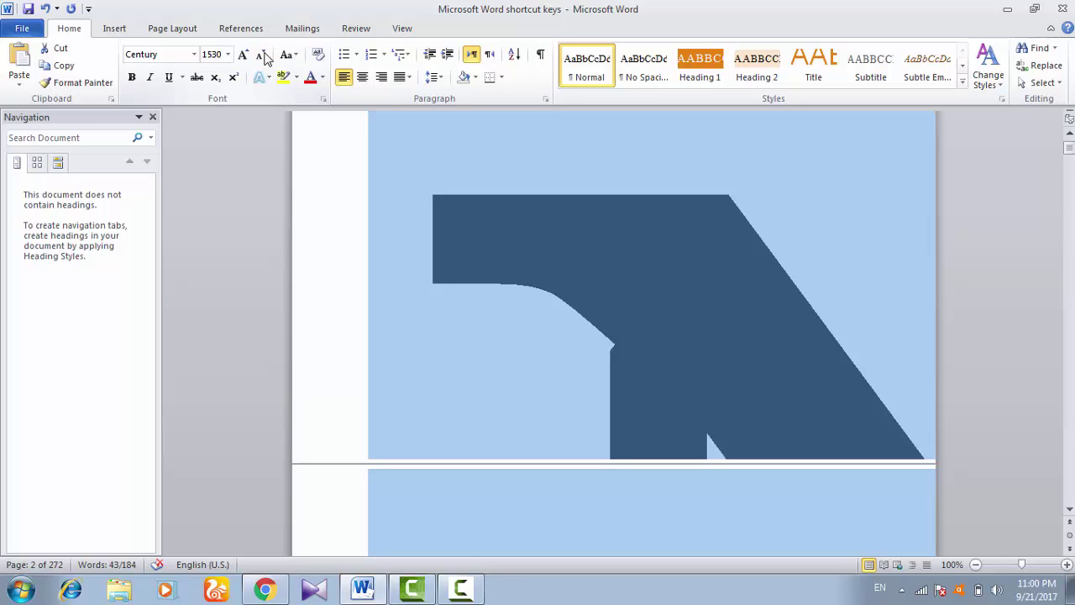
{"action": "key", "text": "ctrl+shift+comma"}
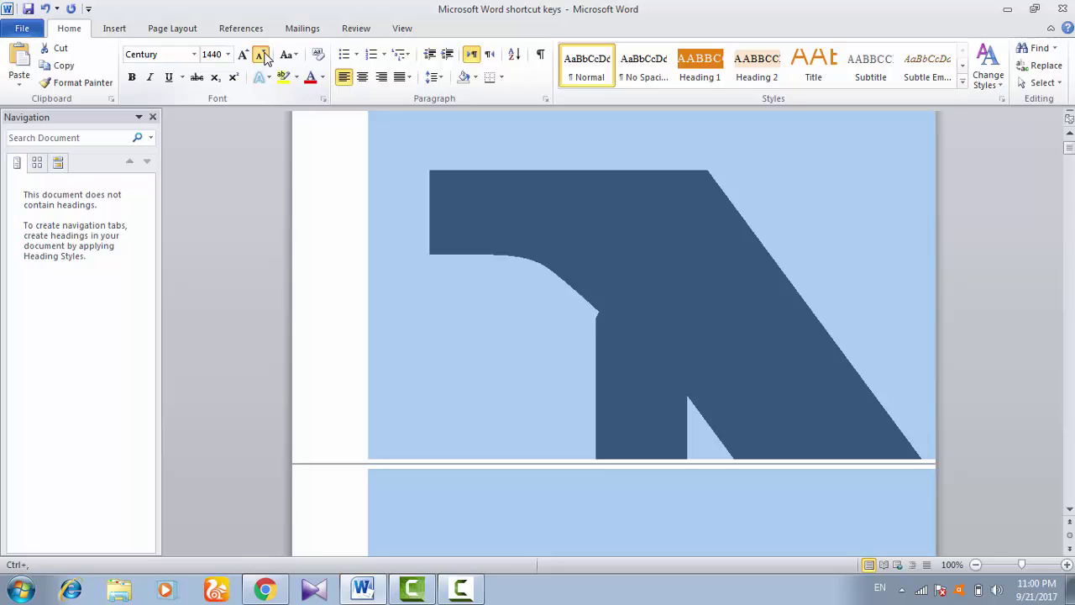
{"action": "key", "text": "ctrl+shift+comma"}
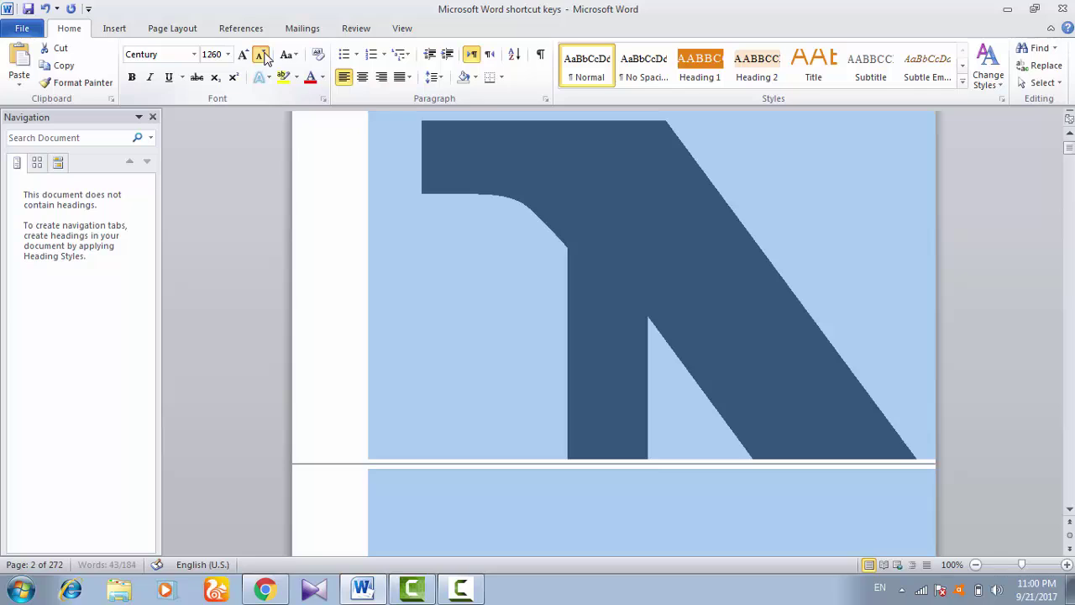
{"action": "key", "text": "ctrl+shift+comma"}
{"action": "key", "text": "ctrl+shift+comma"}
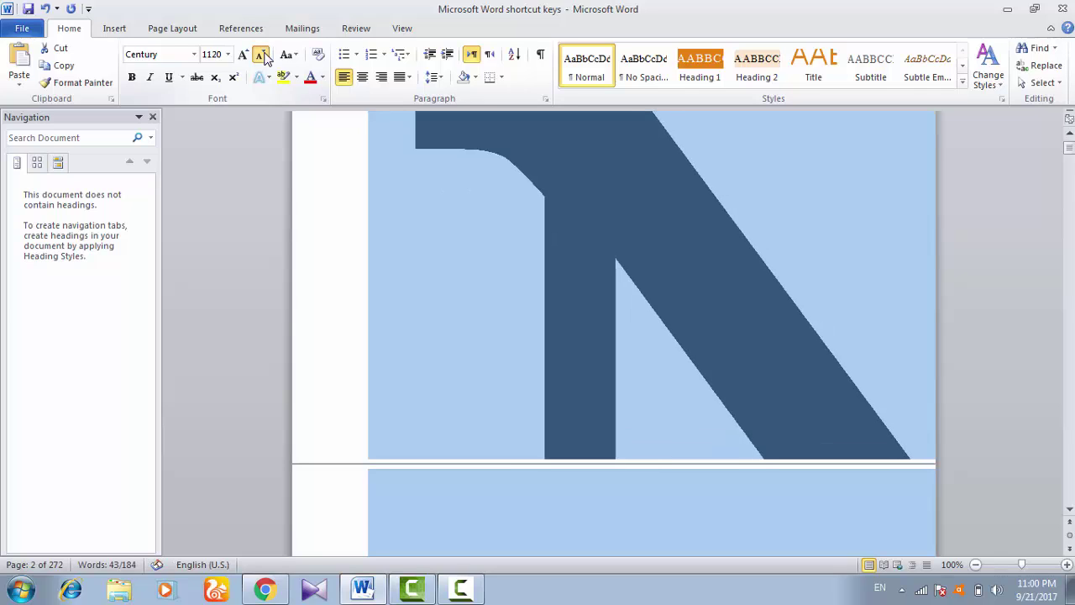
{"action": "key", "text": "ctrl+shift+comma"}
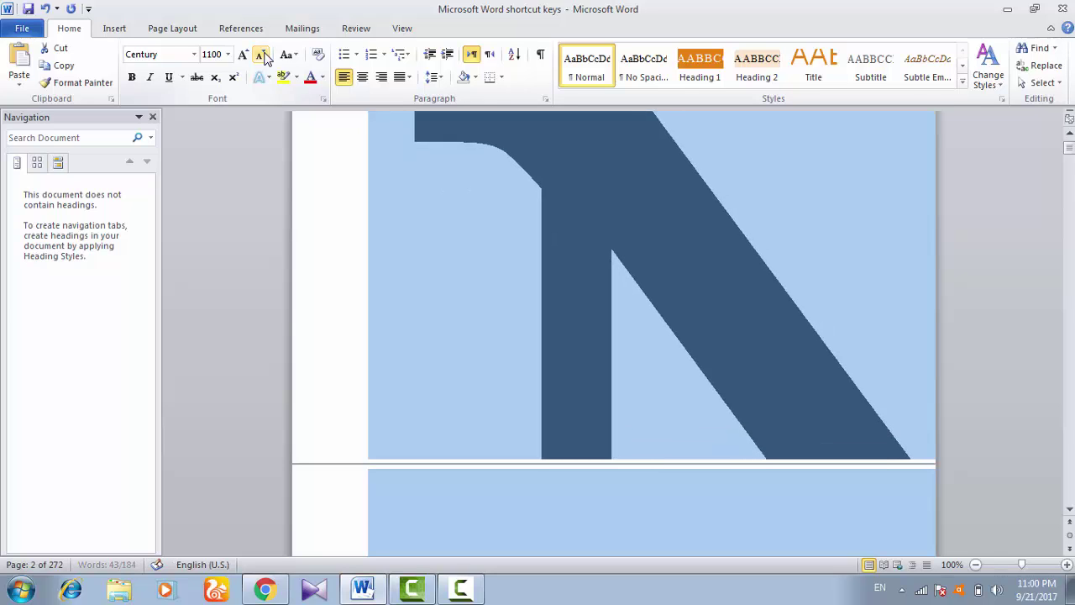
{"action": "key", "text": "ctrl+shift+comma"}
Step: Set the Note text size to 8 pt, then to 14 pt
{"action": "left_click", "coordinate": [227, 55]}
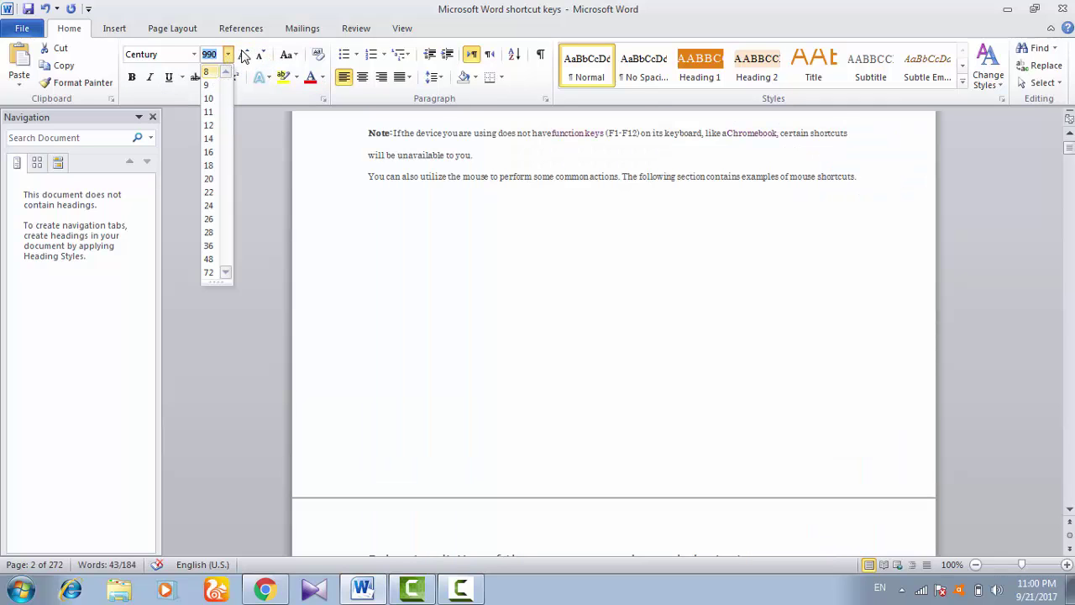
{"action": "key", "text": "Return"}
{"action": "left_click", "coordinate": [228, 55]}
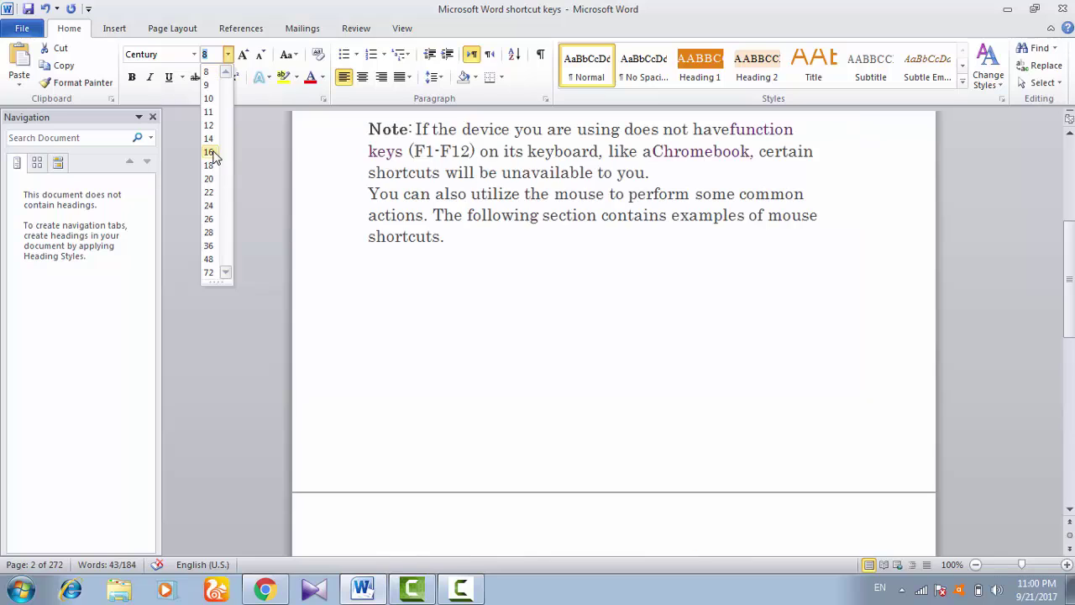
{"action": "left_click", "coordinate": [209, 138]}
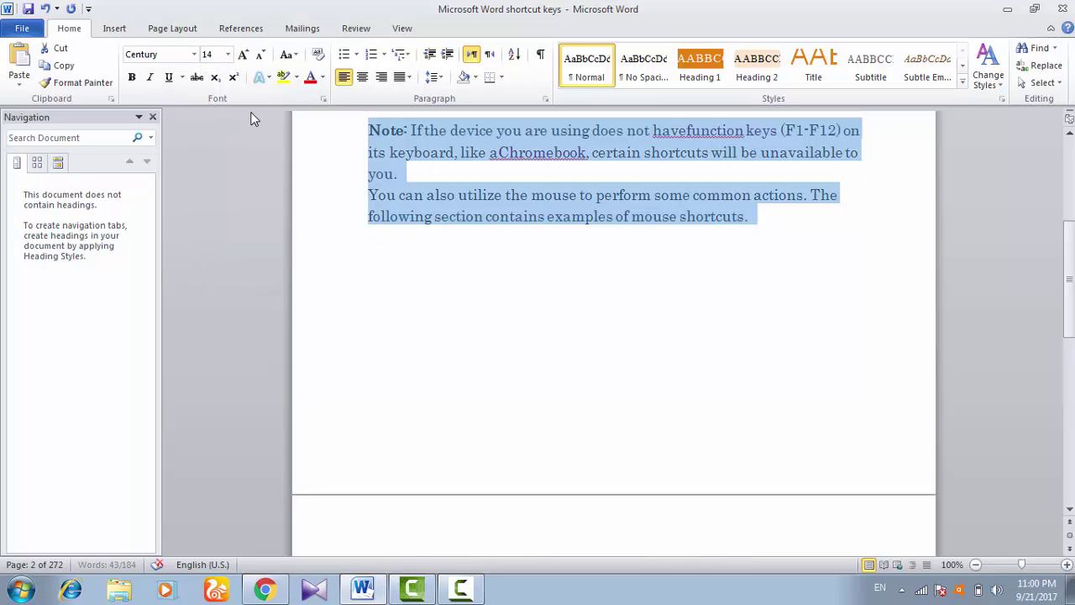
{"action": "left_click", "coordinate": [296, 55]}
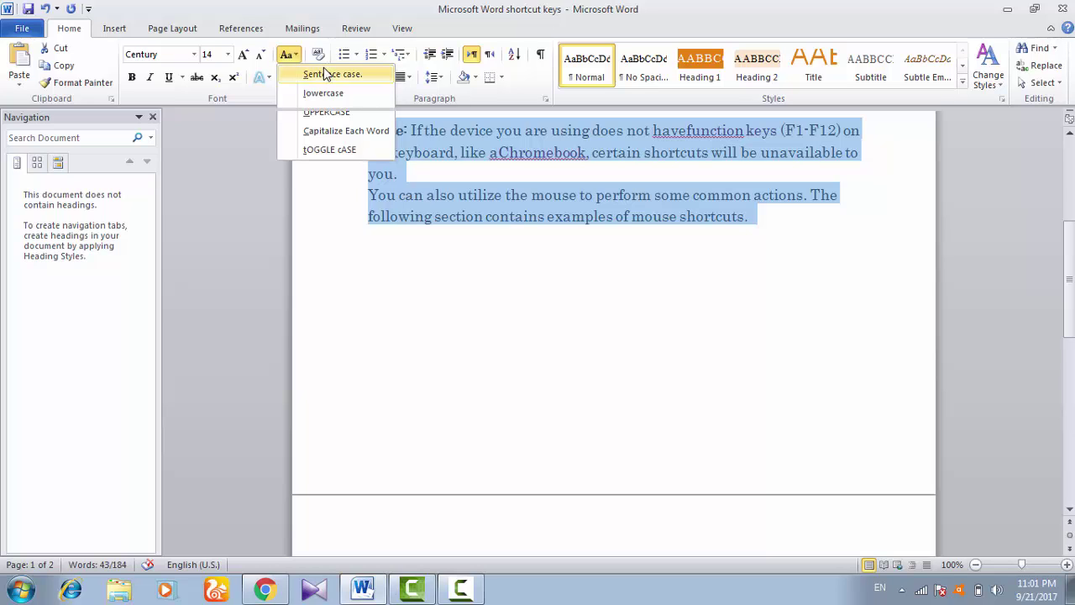
Step: Change the Note text to sentence case, then lowercase, then UPPERCASE
{"action": "left_click", "coordinate": [326, 74]}
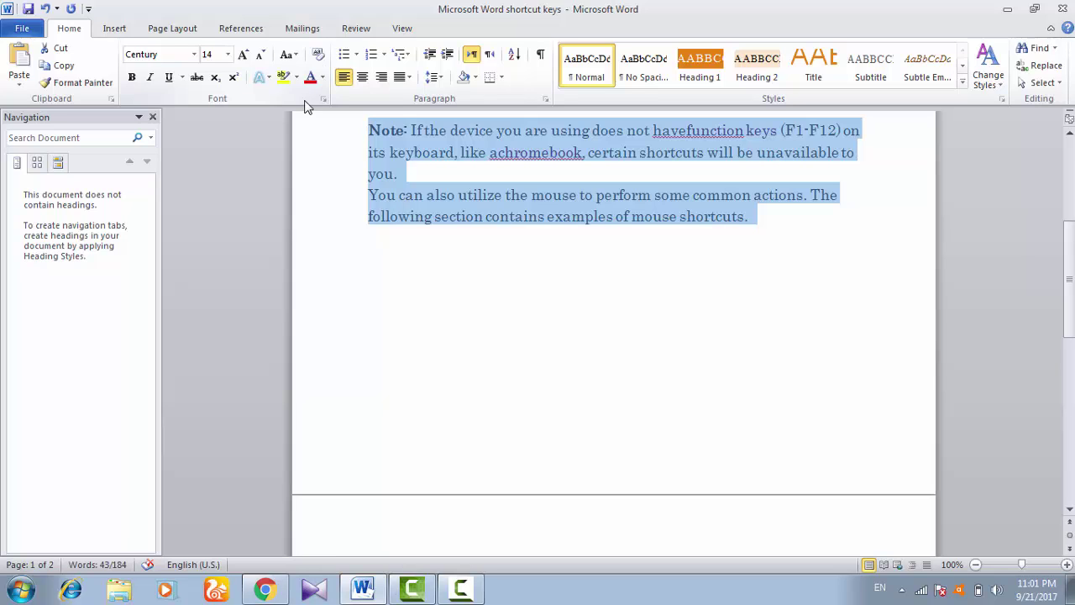
{"action": "left_click", "coordinate": [285, 54]}
{"action": "left_click", "coordinate": [324, 90]}
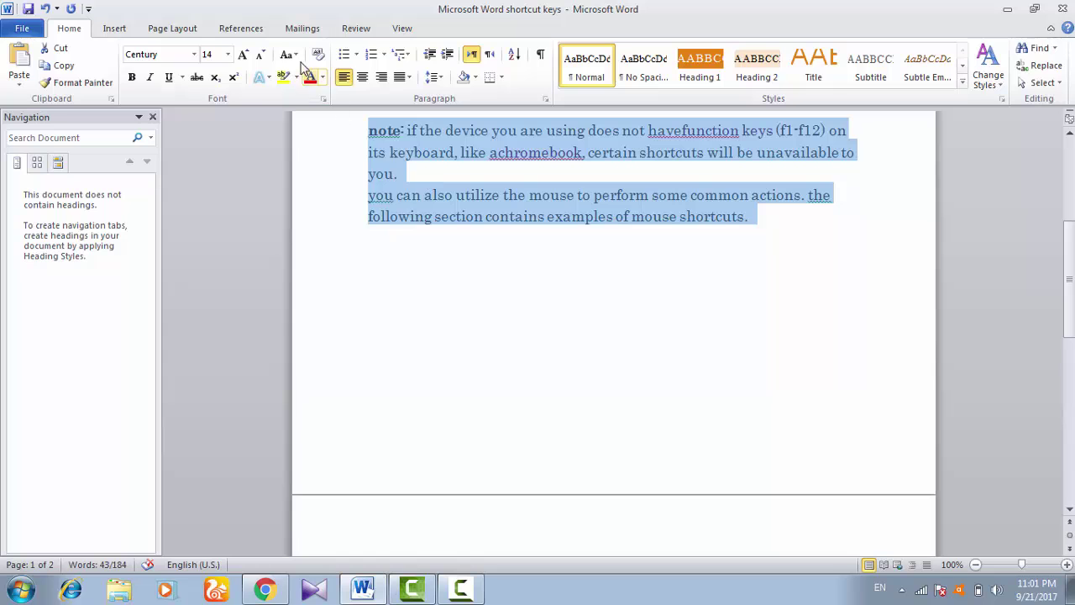
{"action": "left_click", "coordinate": [286, 53]}
{"action": "left_click", "coordinate": [304, 111]}
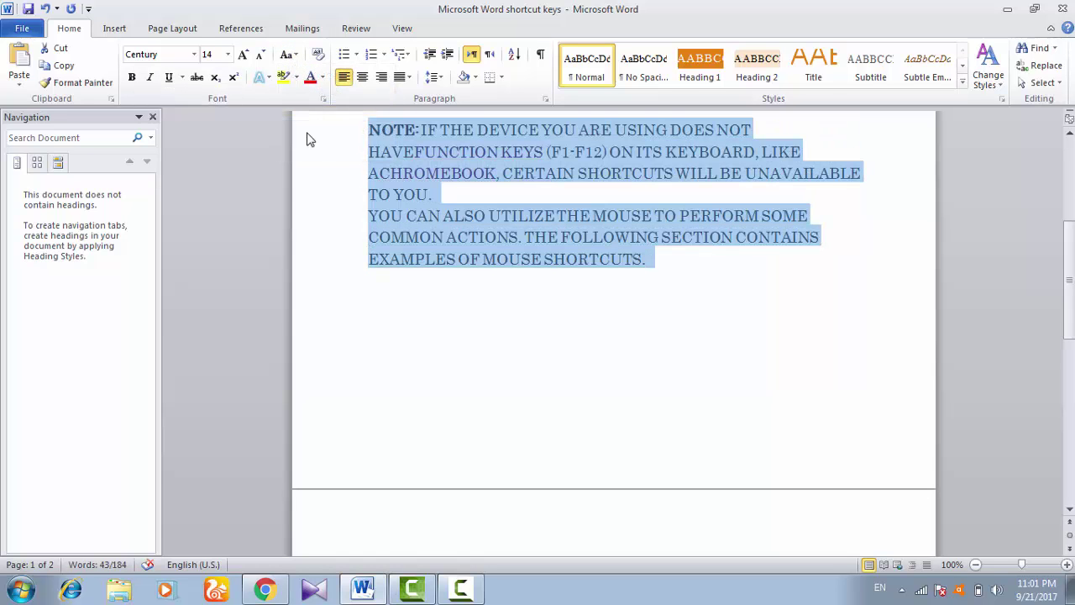
Step: Apply Capitalize Each Word, then tOGGLE cASE, and finish with Sentence case
{"action": "left_click", "coordinate": [285, 53]}
{"action": "left_click", "coordinate": [310, 131]}
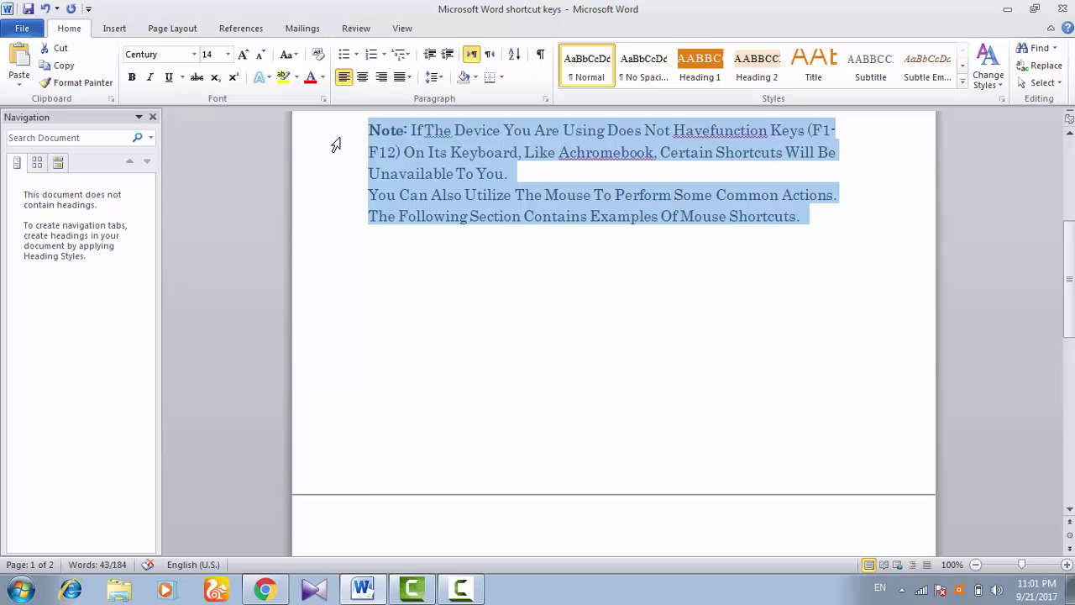
{"action": "left_click", "coordinate": [286, 54]}
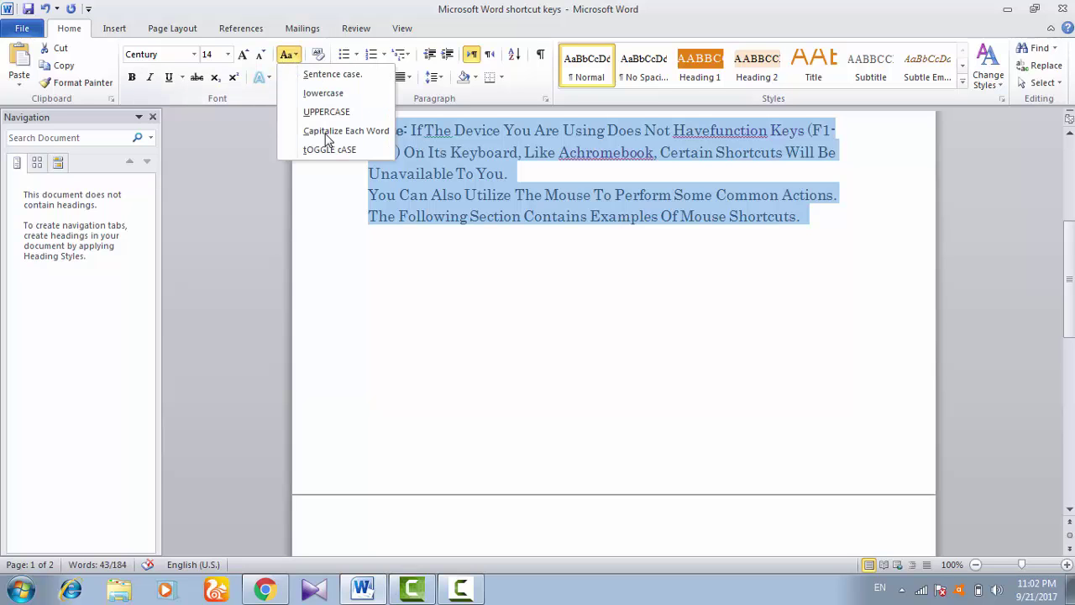
{"action": "left_click", "coordinate": [328, 149]}
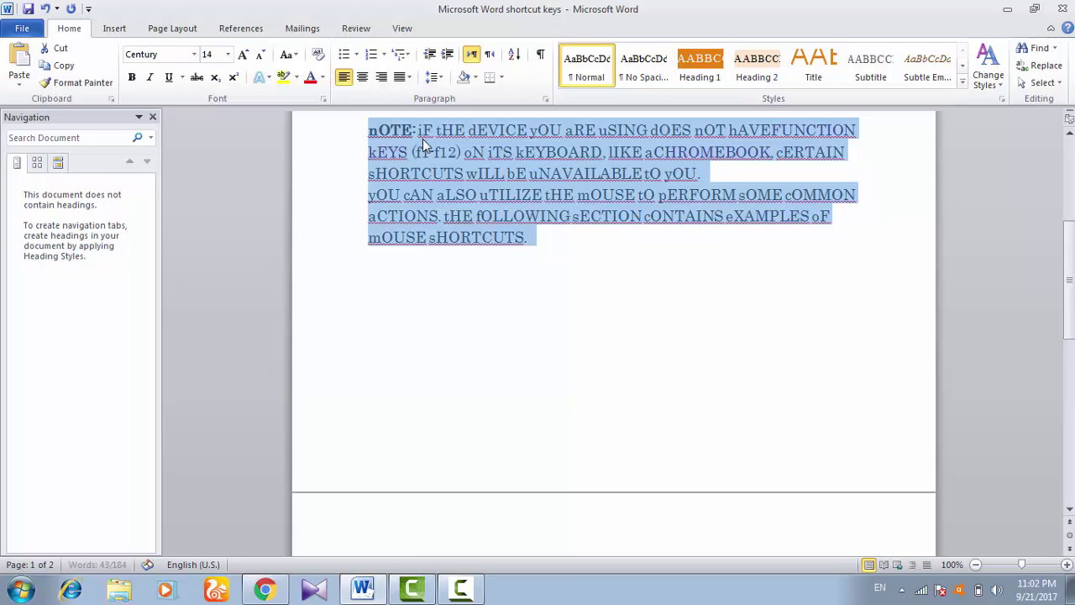
{"action": "left_click", "coordinate": [288, 55]}
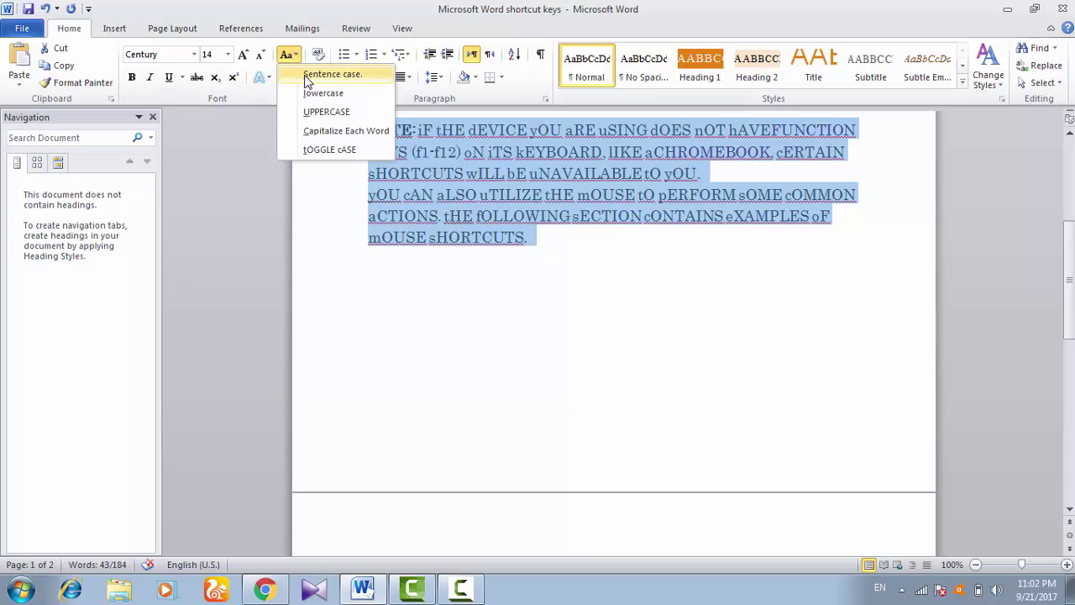
{"action": "left_click", "coordinate": [317, 74]}
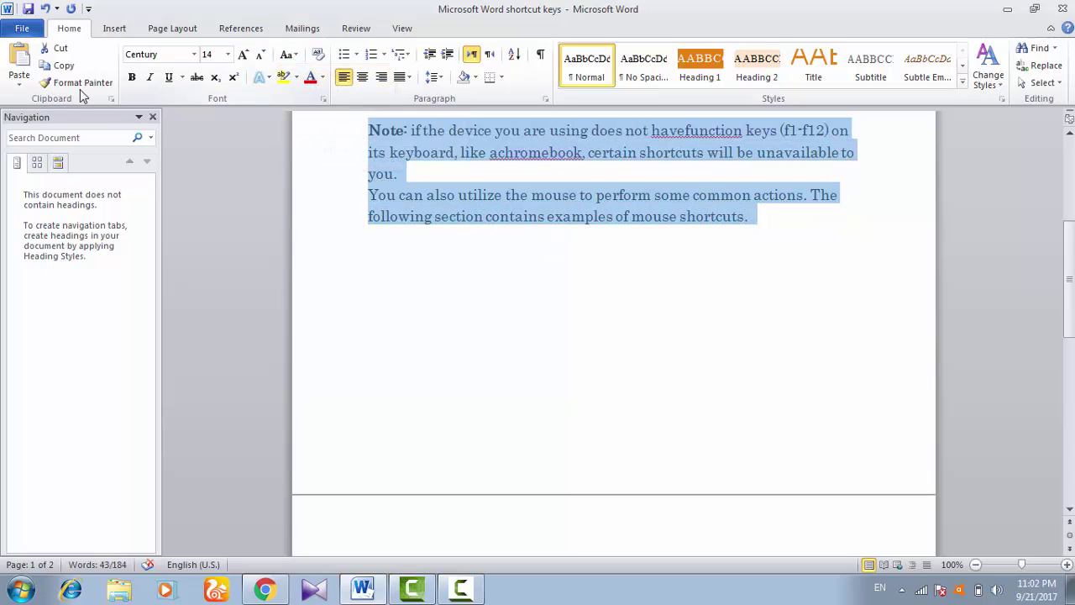
Step: Make the Note text bold, italic and single-underlined
{"action": "left_click", "coordinate": [137, 85]}
{"action": "left_click", "coordinate": [138, 85]}
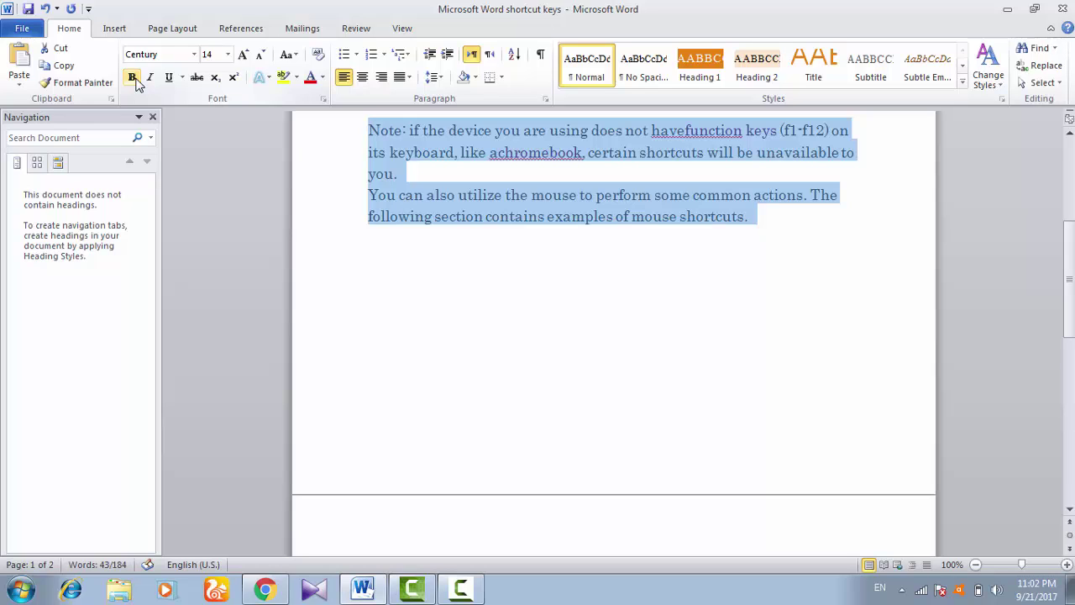
{"action": "left_click", "coordinate": [137, 84]}
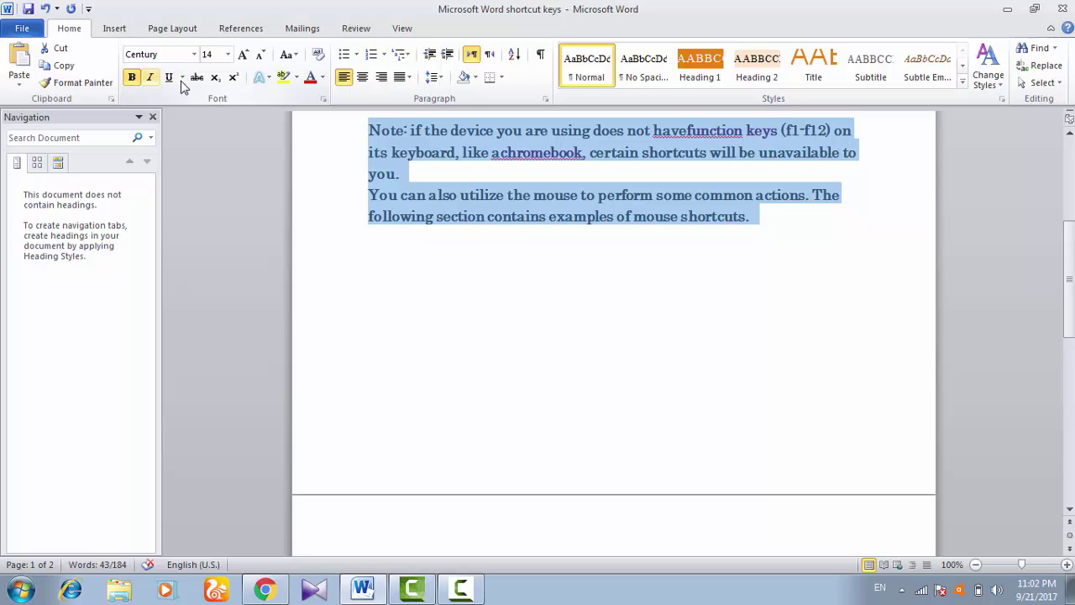
{"action": "key", "text": "ctrl+i"}
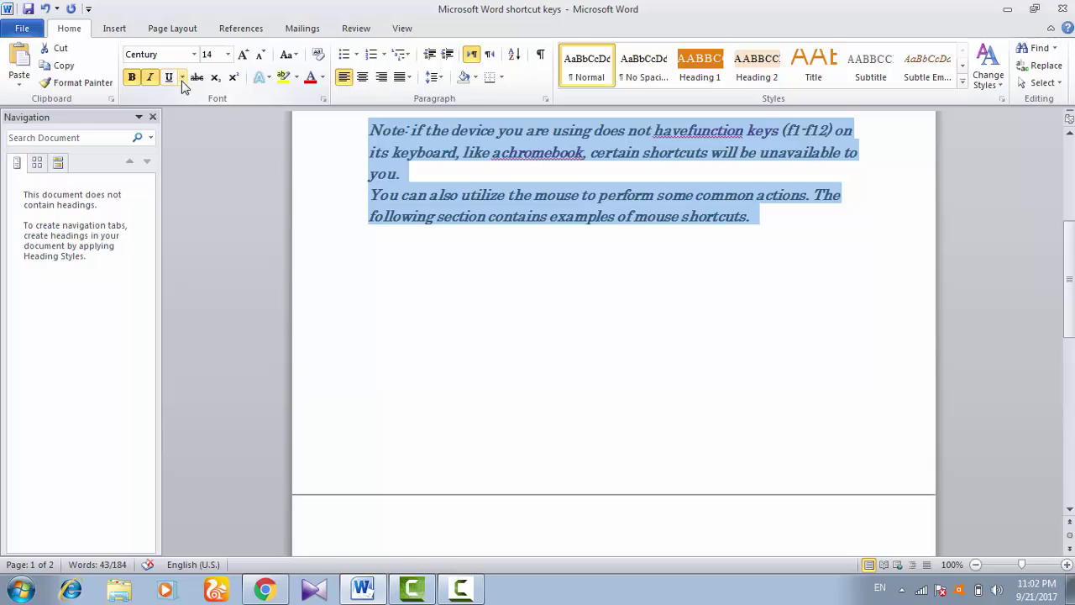
{"action": "left_click", "coordinate": [181, 77]}
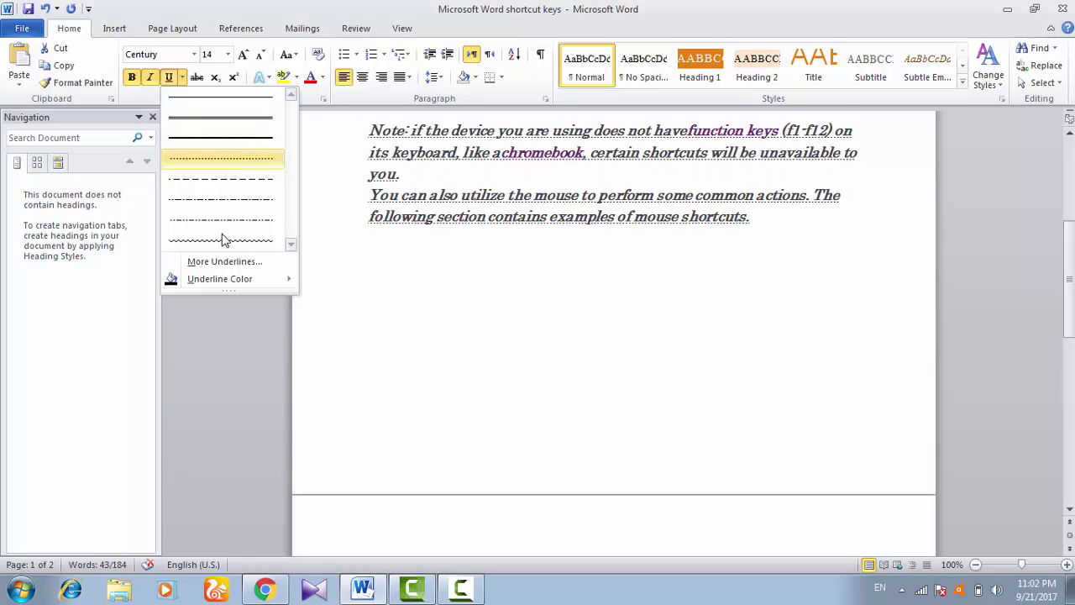
{"action": "left_click", "coordinate": [223, 102]}
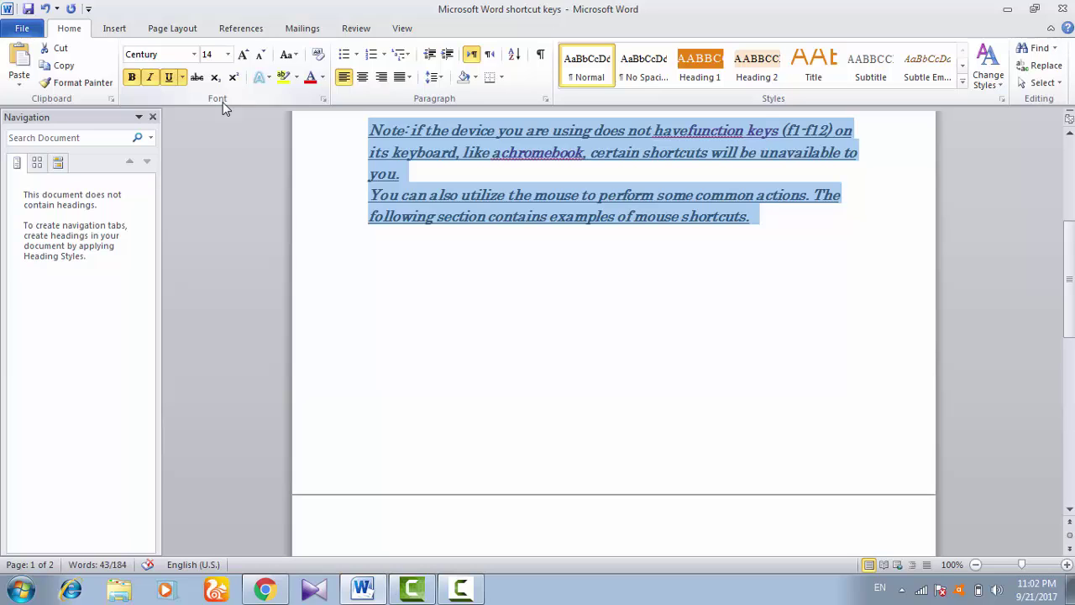
Step: Remove the bold, italic and underline from the Note text
{"action": "key", "text": "ctrl+b"}
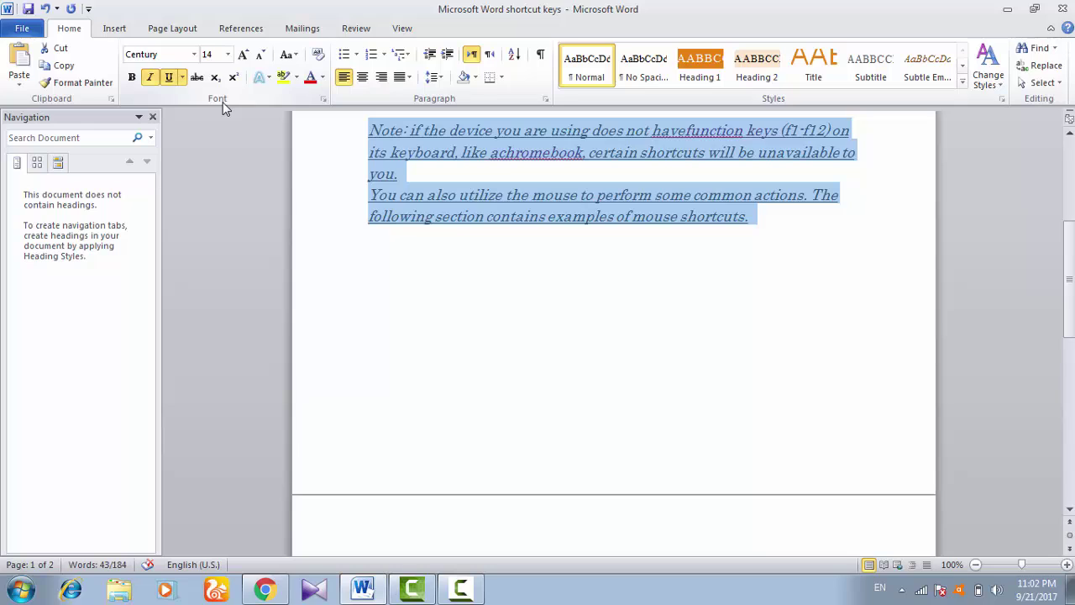
{"action": "key", "text": "ctrl+i"}
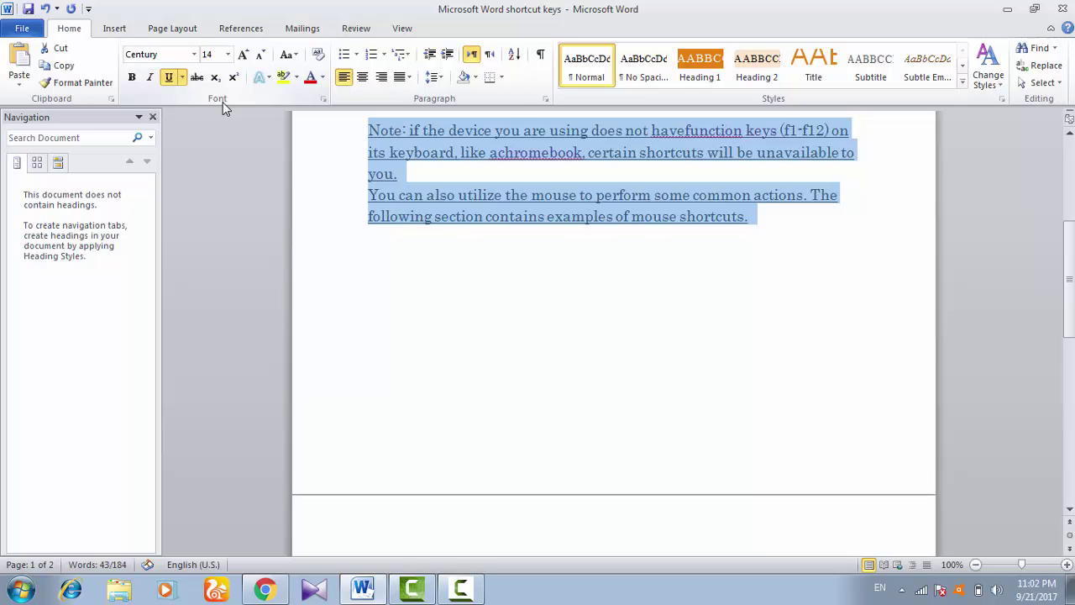
{"action": "key", "text": "ctrl+u"}
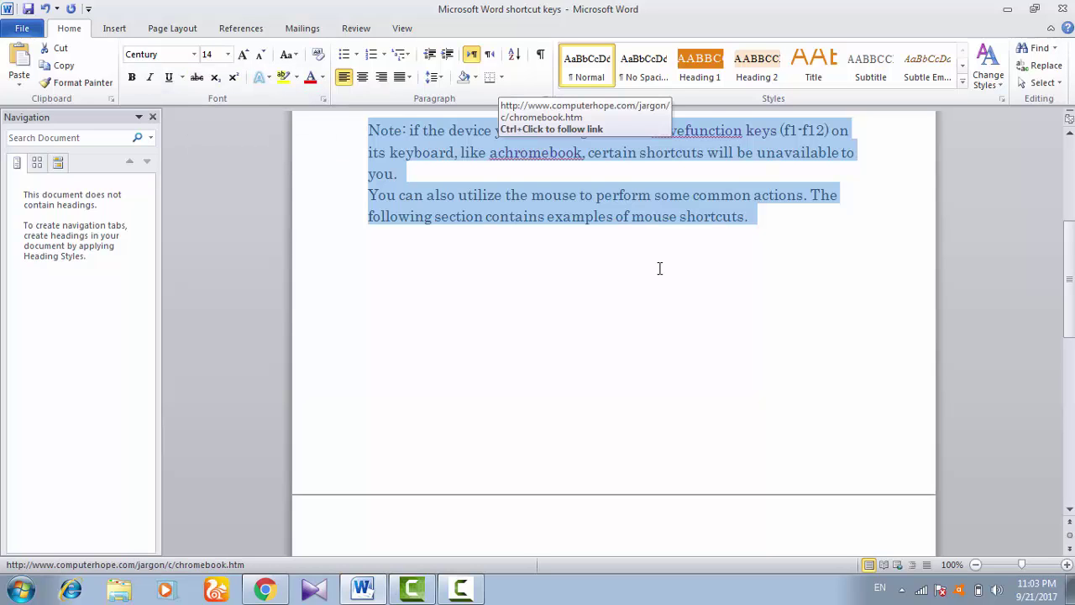
Step: Strike through the word achromebook in the Note text
{"action": "key", "text": "Left"}
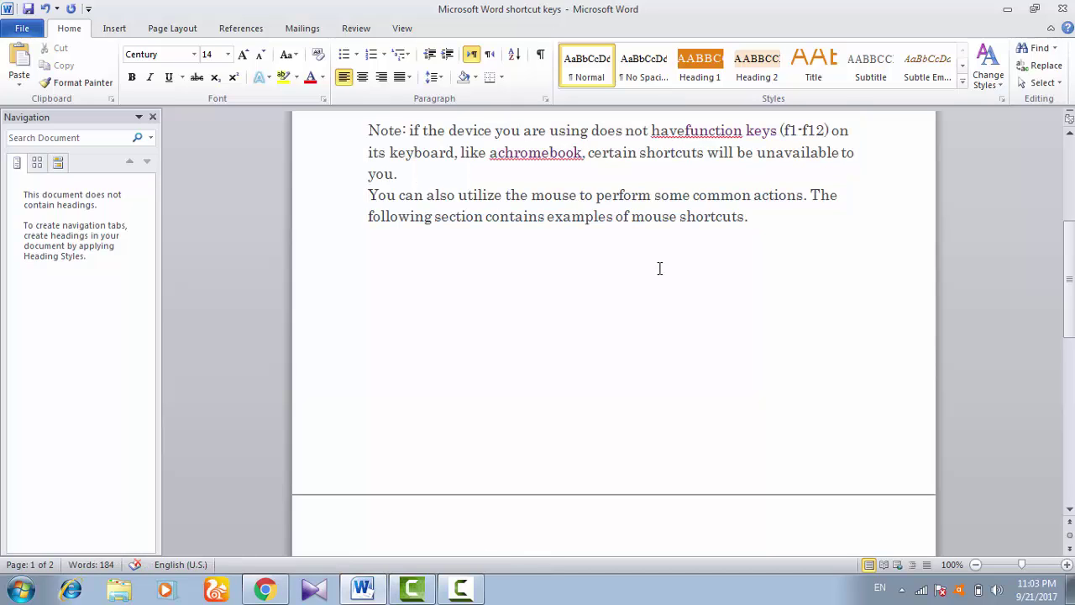
{"action": "key", "text": "shift+Left"}
{"action": "key", "text": "shift+Left"}
{"action": "key", "text": "shift+Left"}
{"action": "key", "text": "shift+Left"}
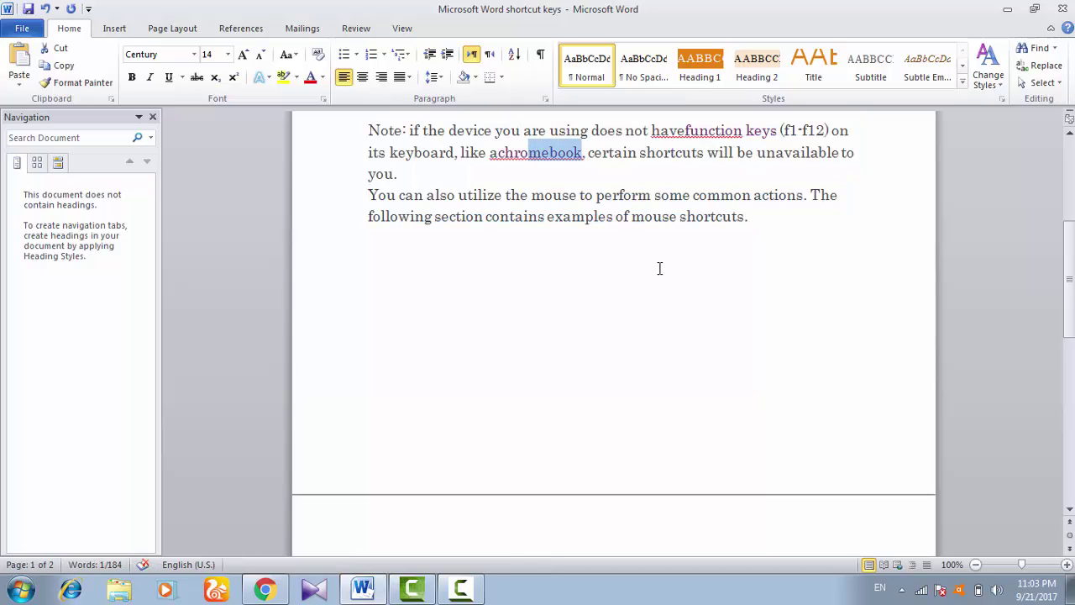
{"action": "key", "text": "shift+Left"}
{"action": "key", "text": "shift+Left"}
{"action": "key", "text": "shift+Left"}
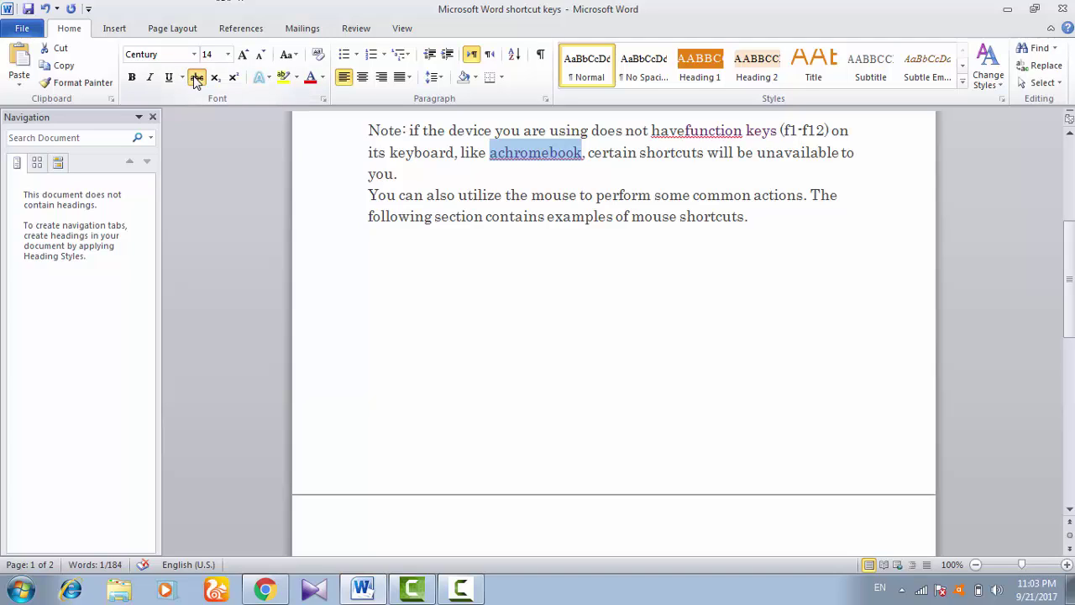
{"action": "left_click", "coordinate": [196, 77]}
{"action": "left_click", "coordinate": [416, 241]}
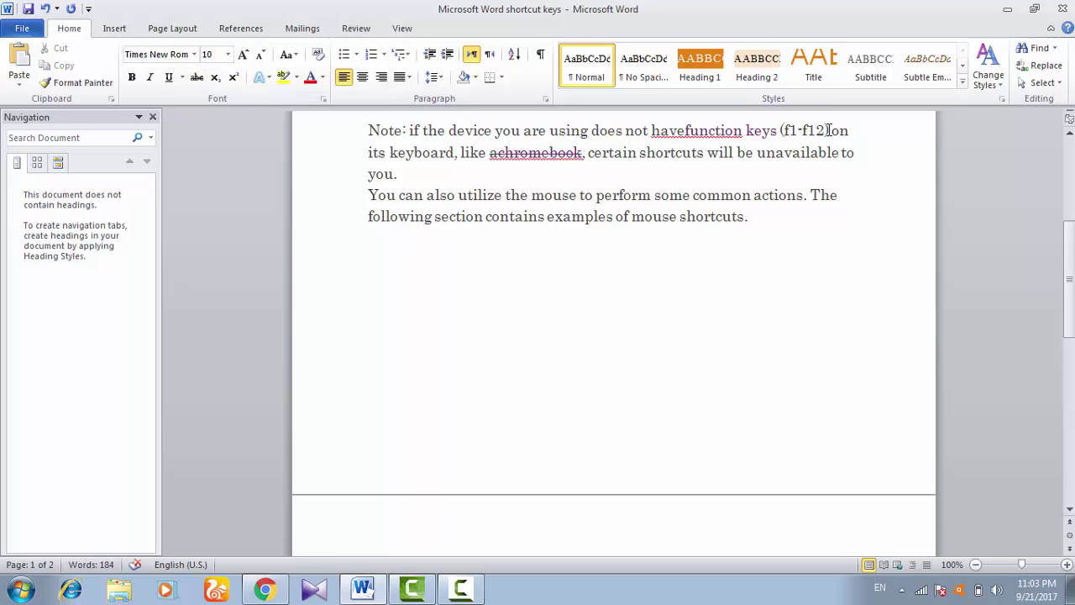
Step: Make (f1-f12) subscript and perform superscript, then select both Note paragraphs
{"action": "left_click_drag", "start_coordinate": [829, 130], "coordinate": [779, 131]}
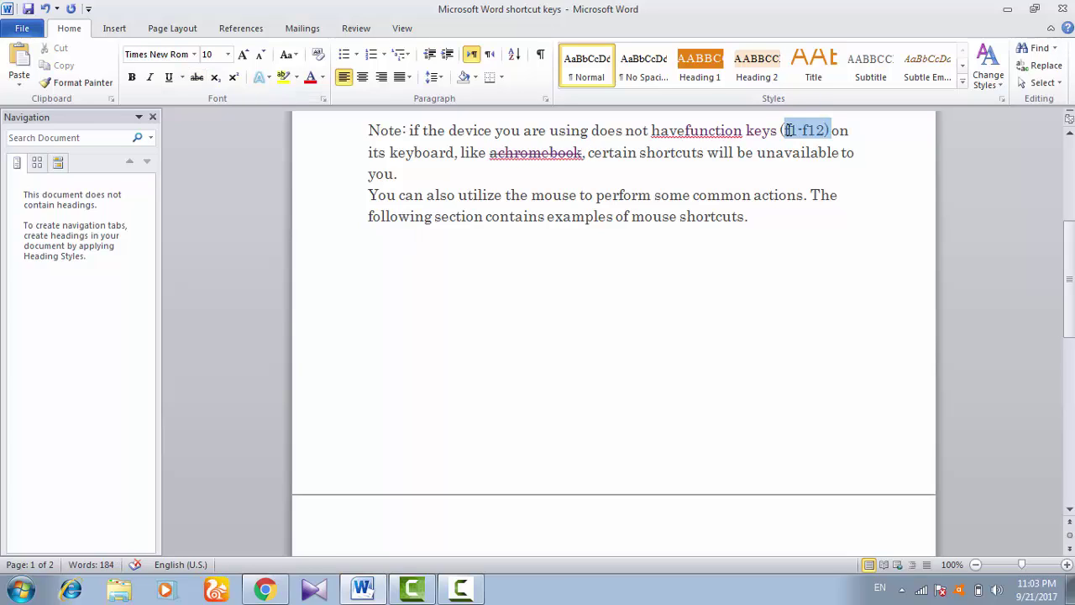
{"action": "left_click", "coordinate": [215, 78]}
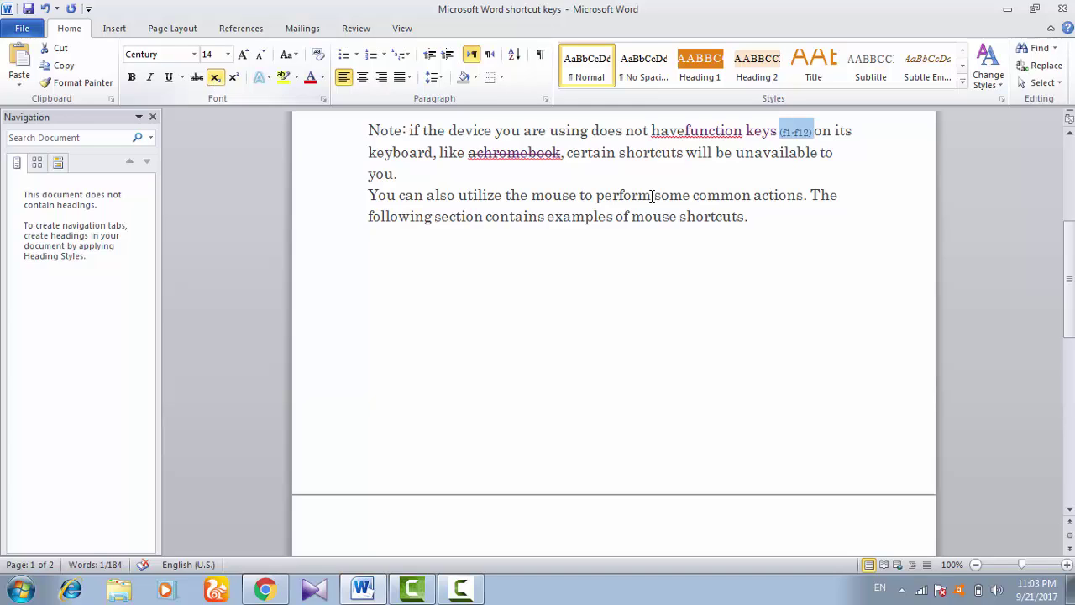
{"action": "left_click_drag", "start_coordinate": [652, 196], "coordinate": [612, 195]}
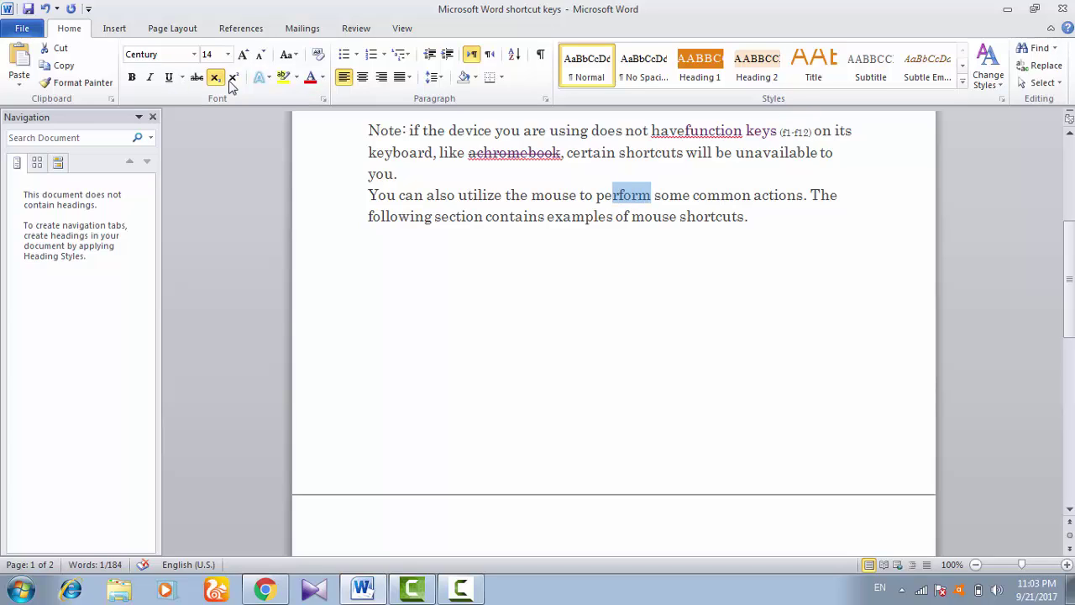
{"action": "left_click", "coordinate": [232, 83]}
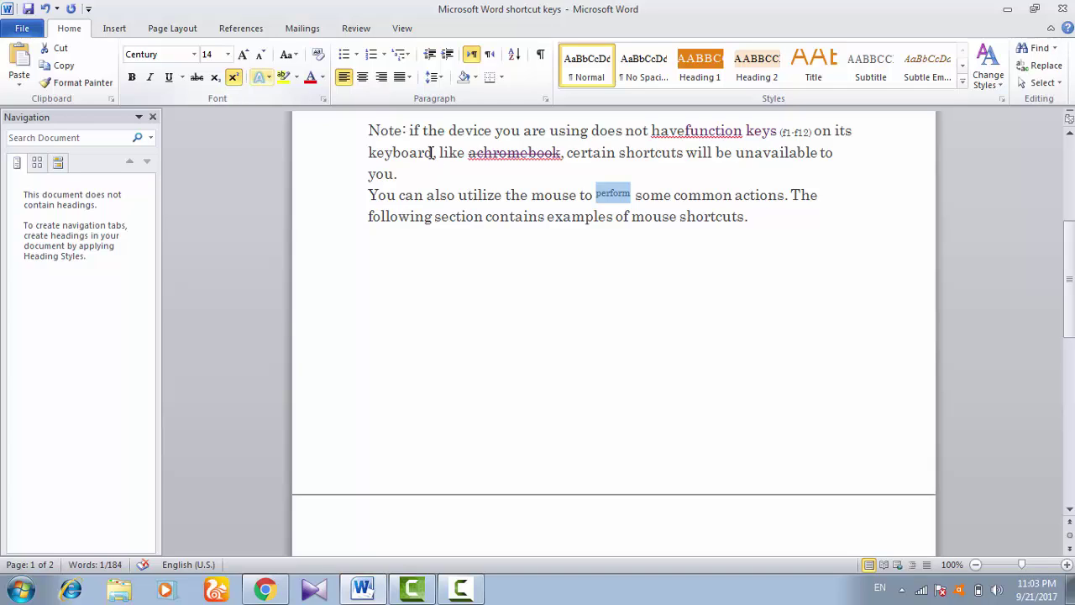
{"action": "left_click_drag", "start_coordinate": [752, 216], "coordinate": [380, 136]}
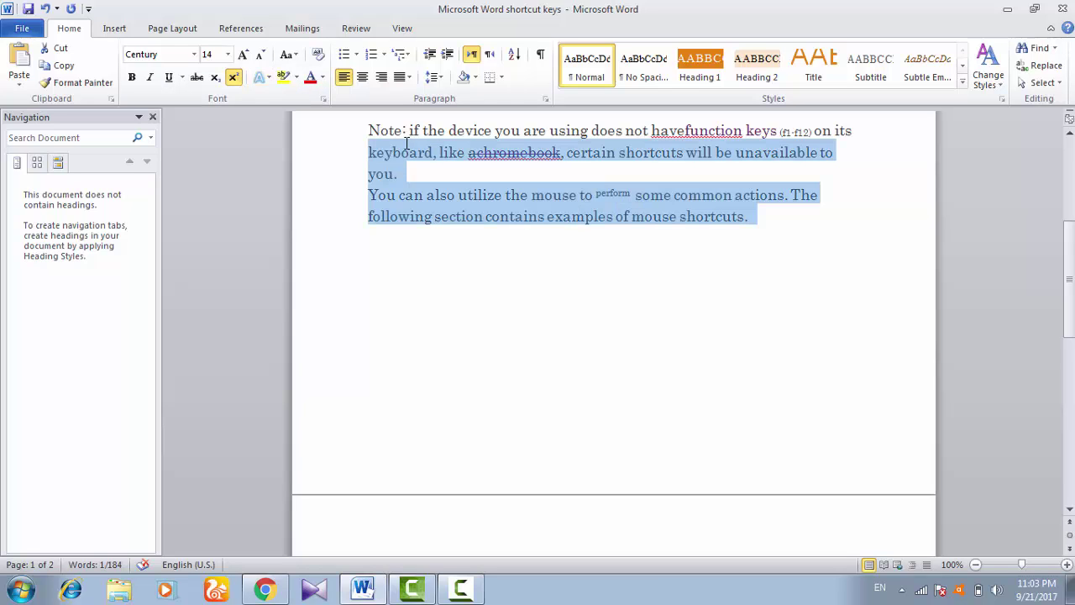
Step: Apply an outlined text effect to the Note paragraphs and set its outline to a dark theme colour
{"action": "left_click", "coordinate": [267, 78]}
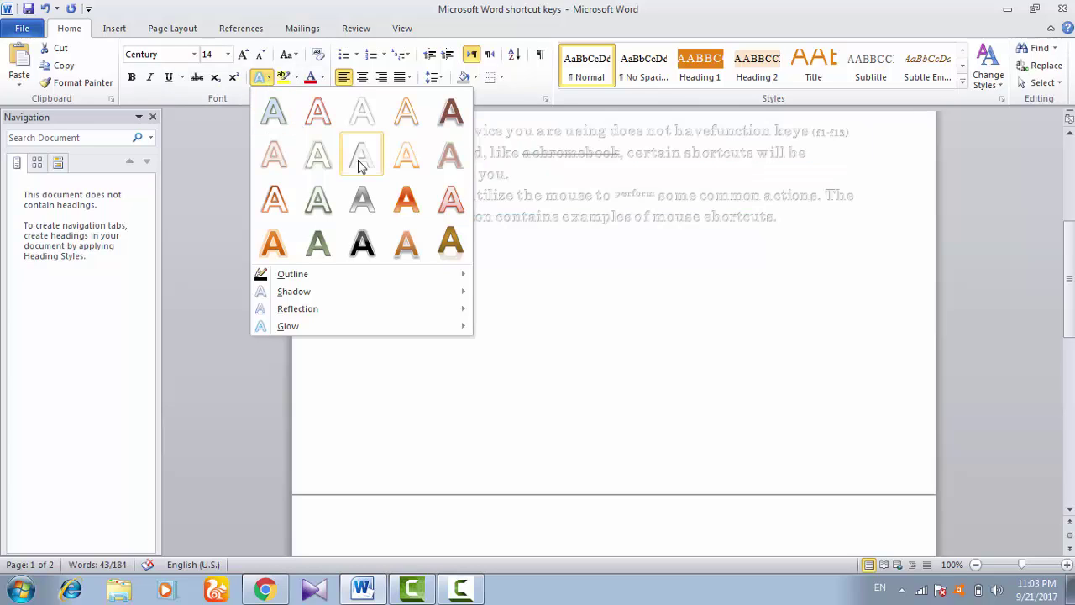
{"action": "left_click", "coordinate": [461, 207]}
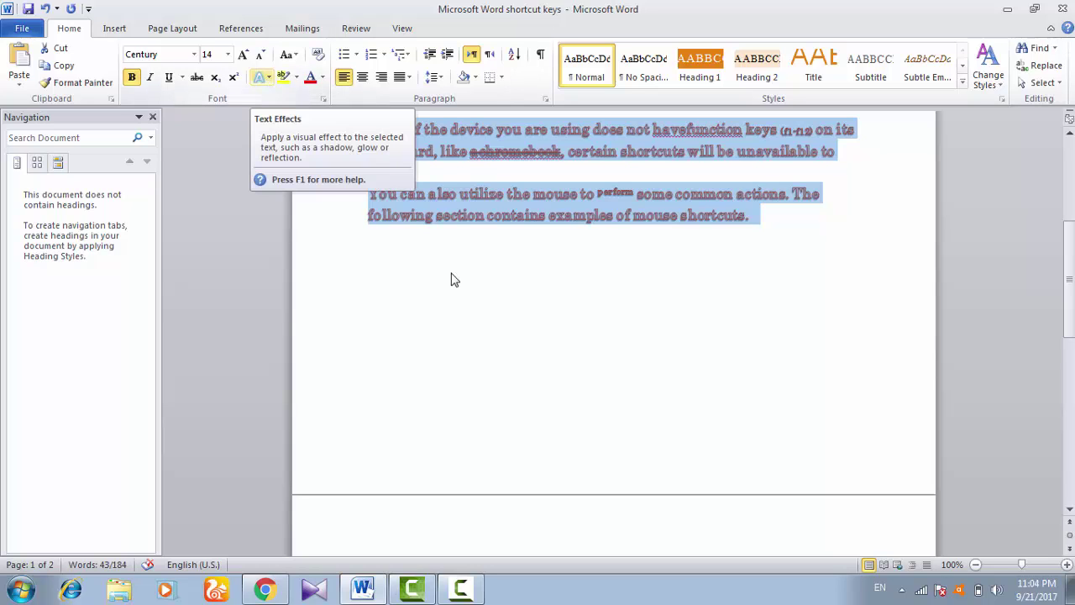
{"action": "left_click", "coordinate": [259, 76]}
{"action": "mouse_move", "coordinate": [377, 273]}
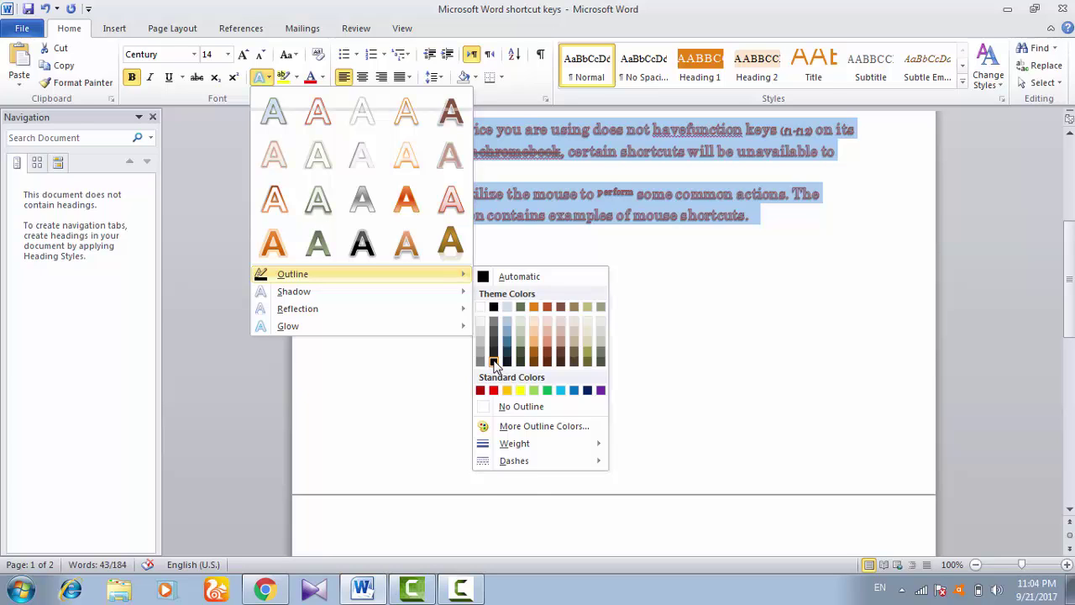
{"action": "left_click", "coordinate": [494, 367]}
{"action": "left_click", "coordinate": [494, 367]}
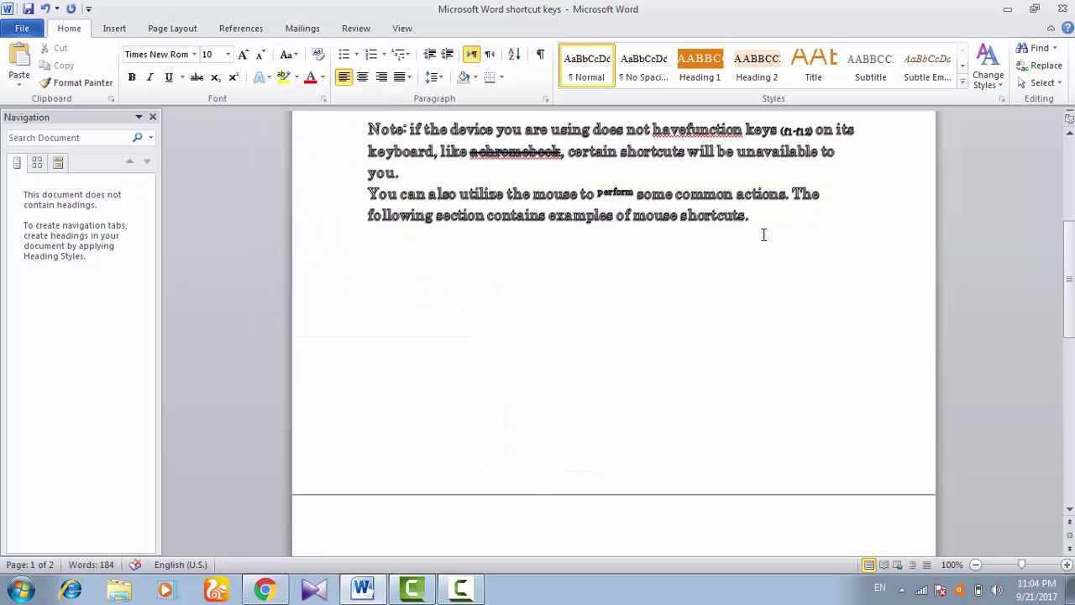
{"action": "mouse_move", "coordinate": [762, 232]}
{"action": "left_mouse_down"}
{"action": "mouse_move", "coordinate": [379, 147]}
{"action": "mouse_move", "coordinate": [368, 131]}
{"action": "left_mouse_up"}
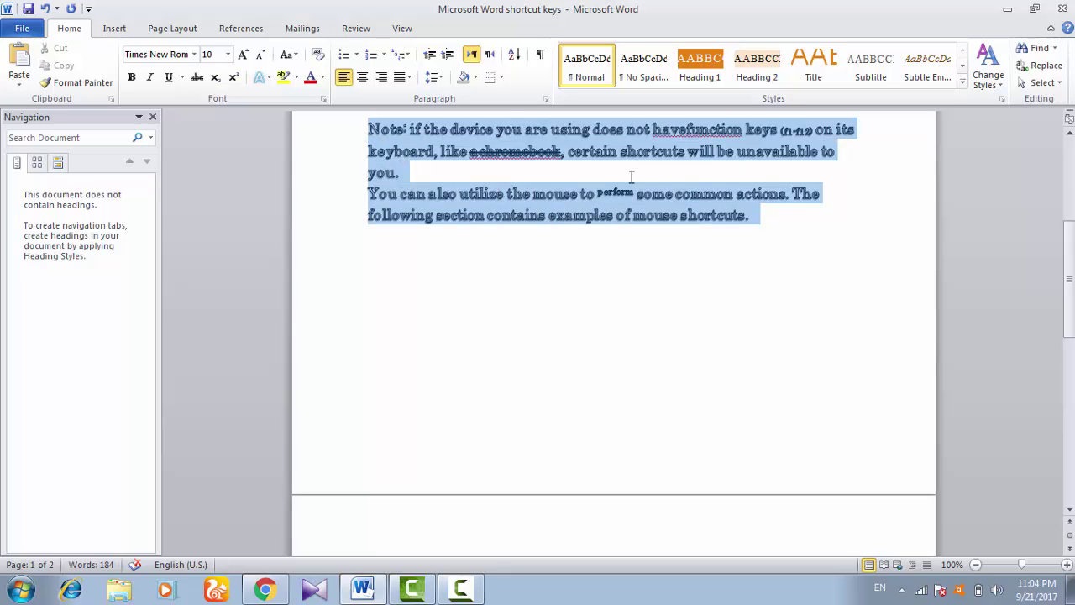
{"action": "left_click", "coordinate": [636, 178]}
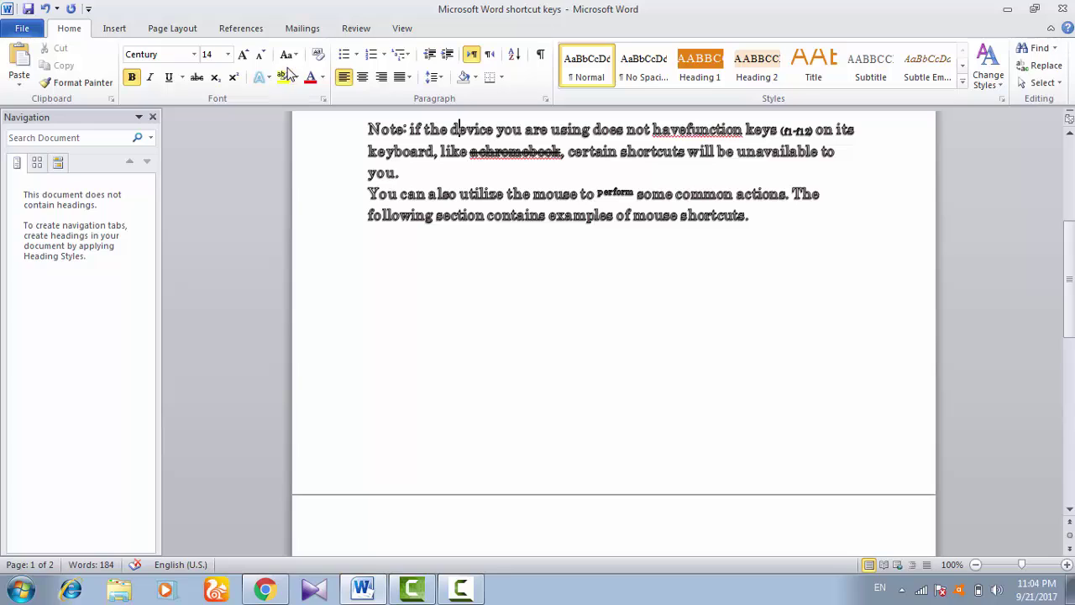
Step: Highlight perform in yellow, then repeat the yellow highlight on achromebook
{"action": "double_click", "coordinate": [603, 193]}
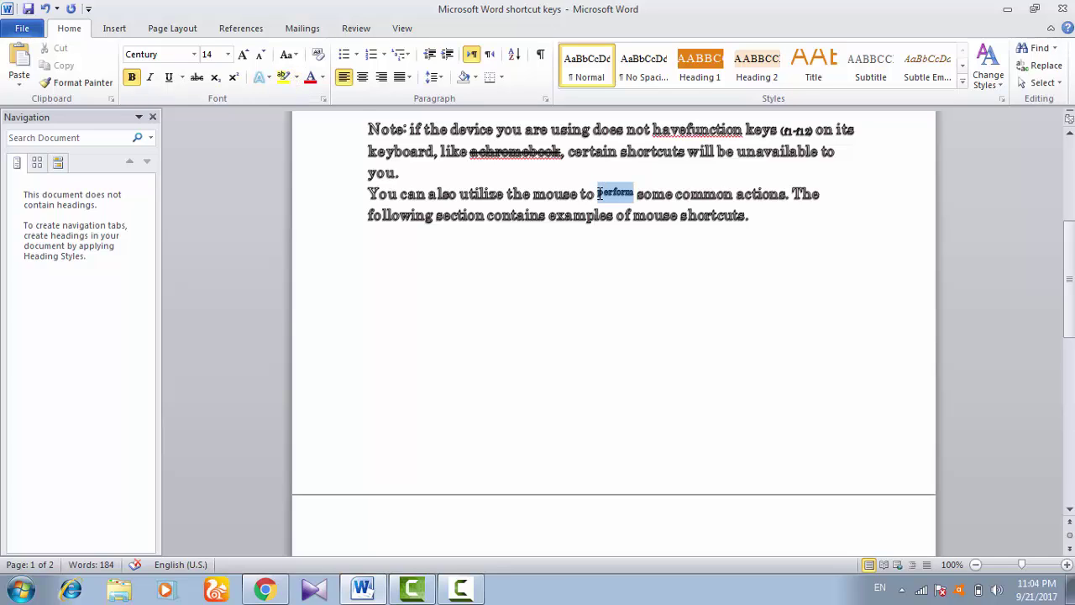
{"action": "left_click", "coordinate": [297, 78]}
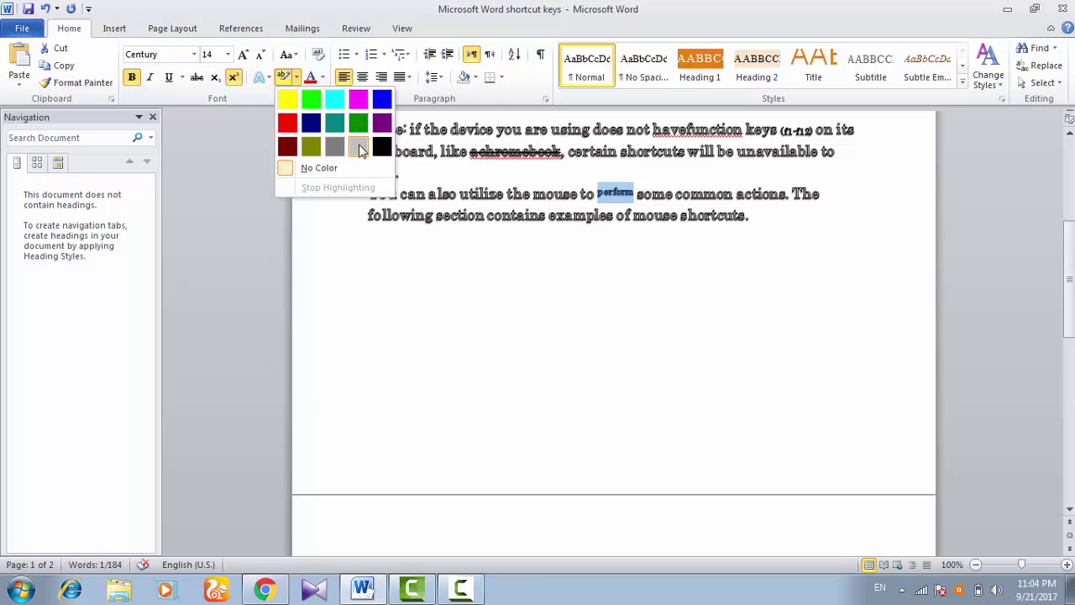
{"action": "left_click", "coordinate": [286, 99]}
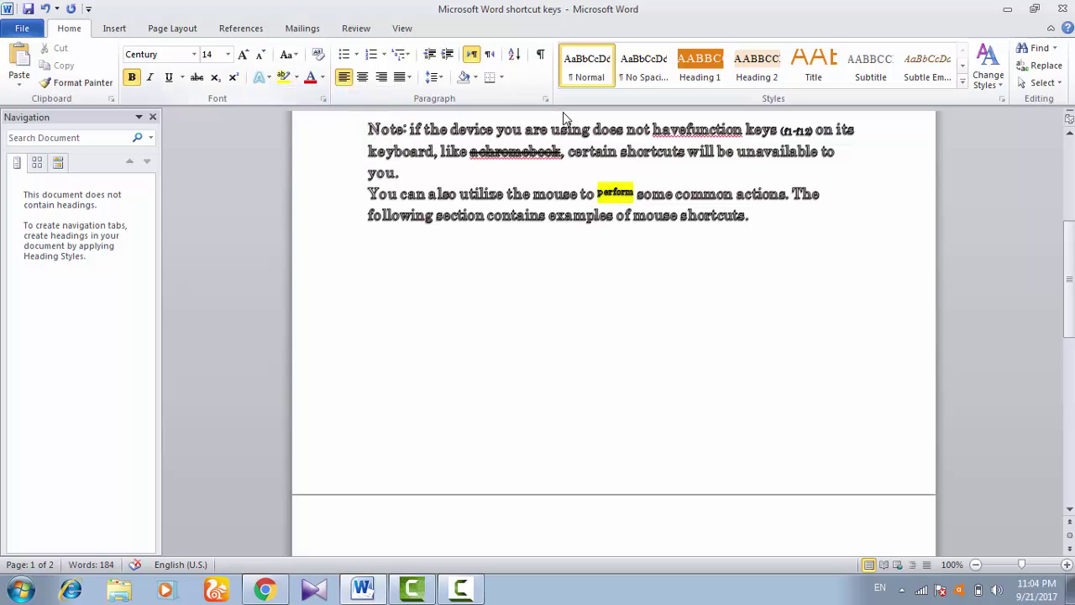
{"action": "left_click_drag", "start_coordinate": [568, 154], "coordinate": [484, 149]}
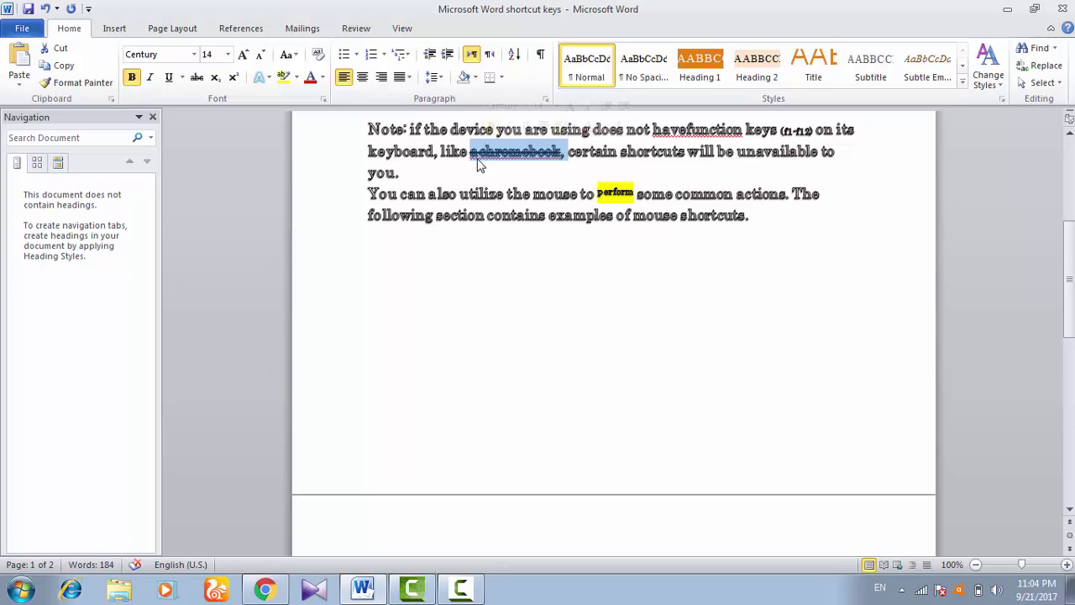
{"action": "key", "text": "ctrl+alt+h"}
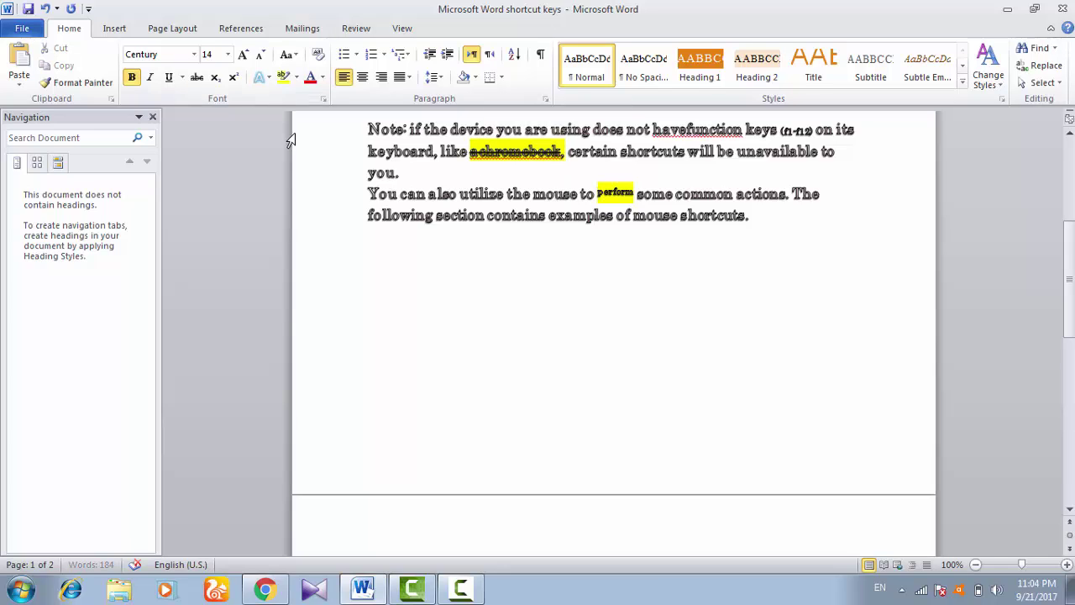
Step: Select both Note paragraphs and give their text a dark theme font colour
{"action": "left_click", "coordinate": [320, 87]}
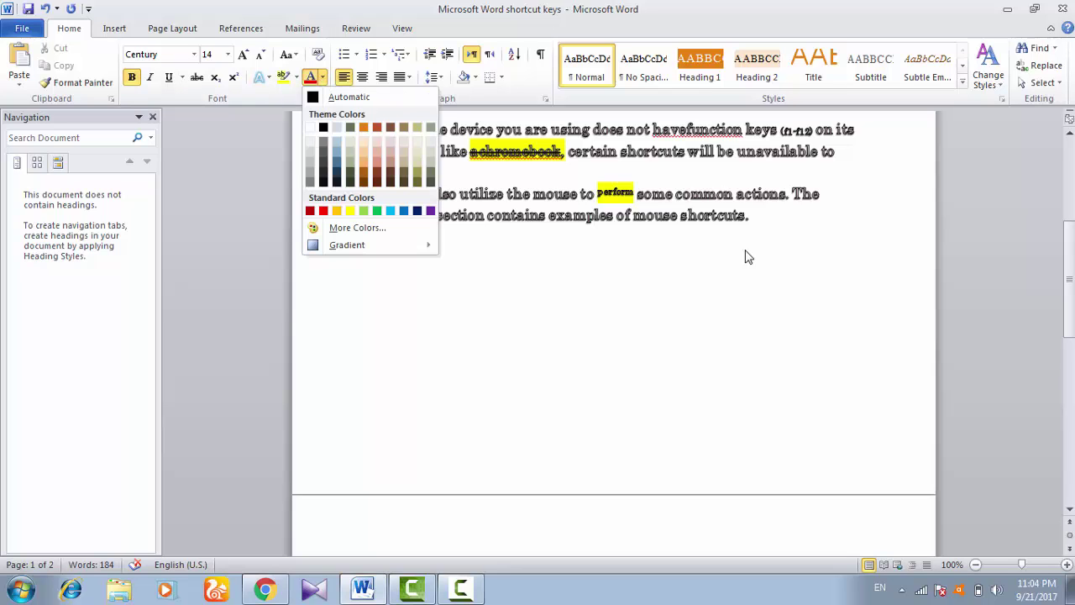
{"action": "left_click", "coordinate": [760, 224]}
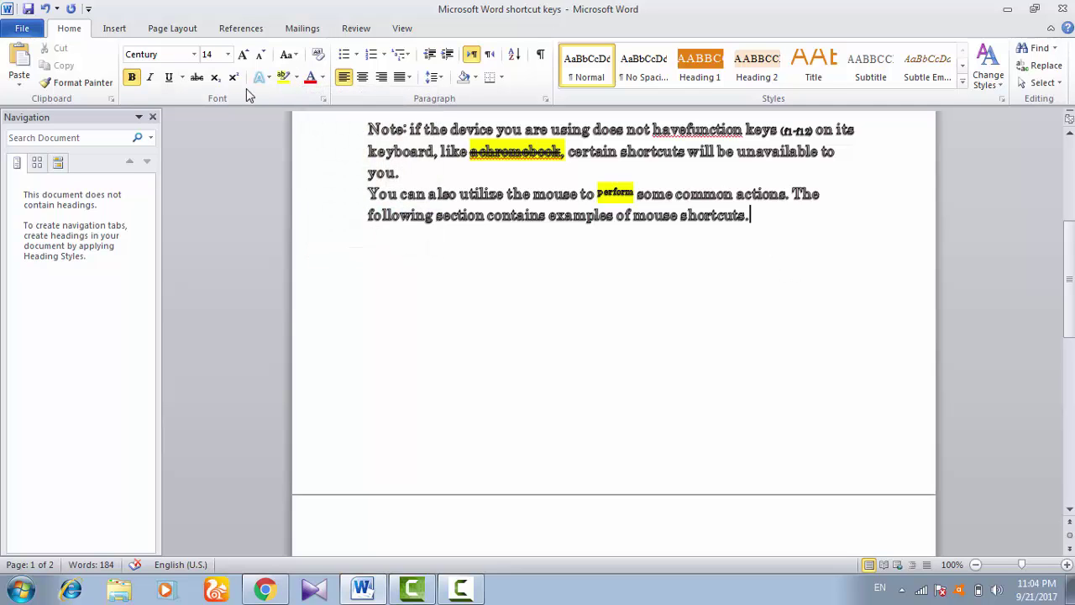
{"action": "key", "text": "ctrl+shift+Up"}
{"action": "key", "text": "ctrl+shift+Up"}
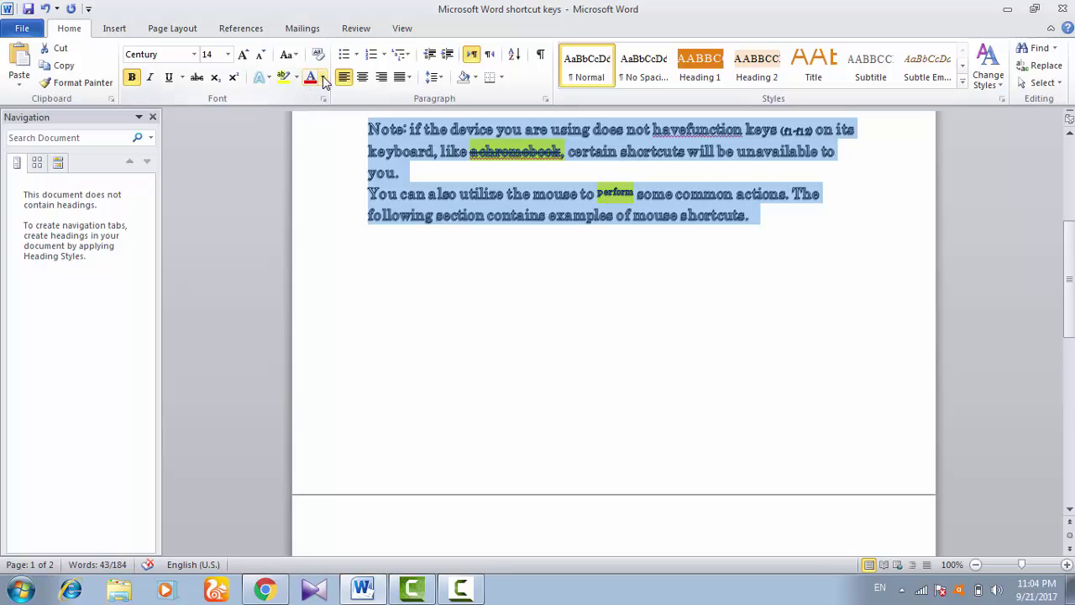
{"action": "left_click", "coordinate": [322, 76]}
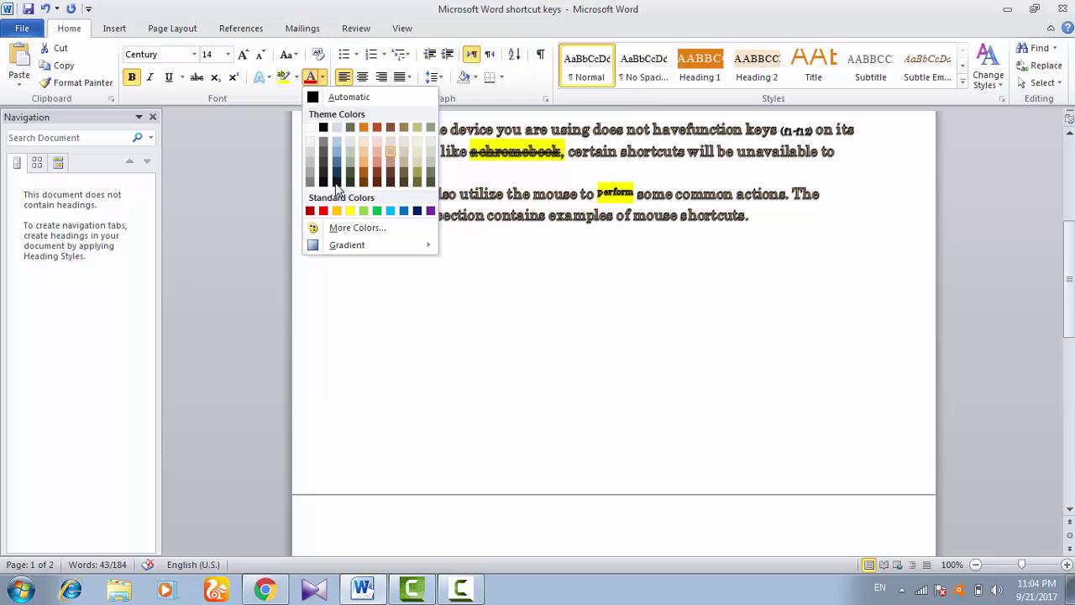
{"action": "left_click", "coordinate": [324, 183]}
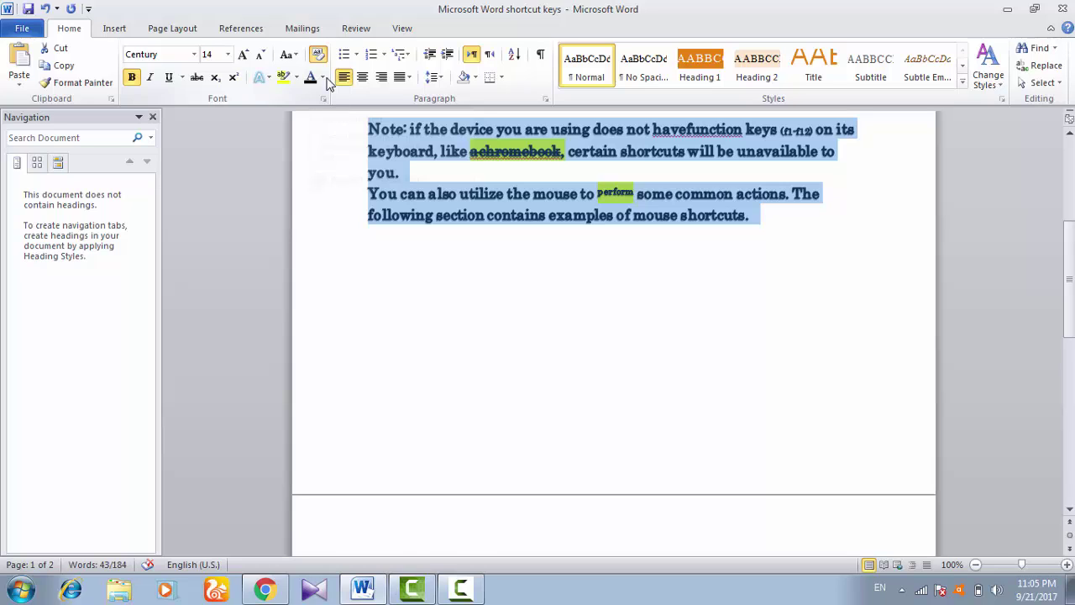
Step: Clear formatting so the Note paragraphs return to plain 10-point Times New Roman, then switch to the recorder
{"action": "left_click", "coordinate": [318, 54]}
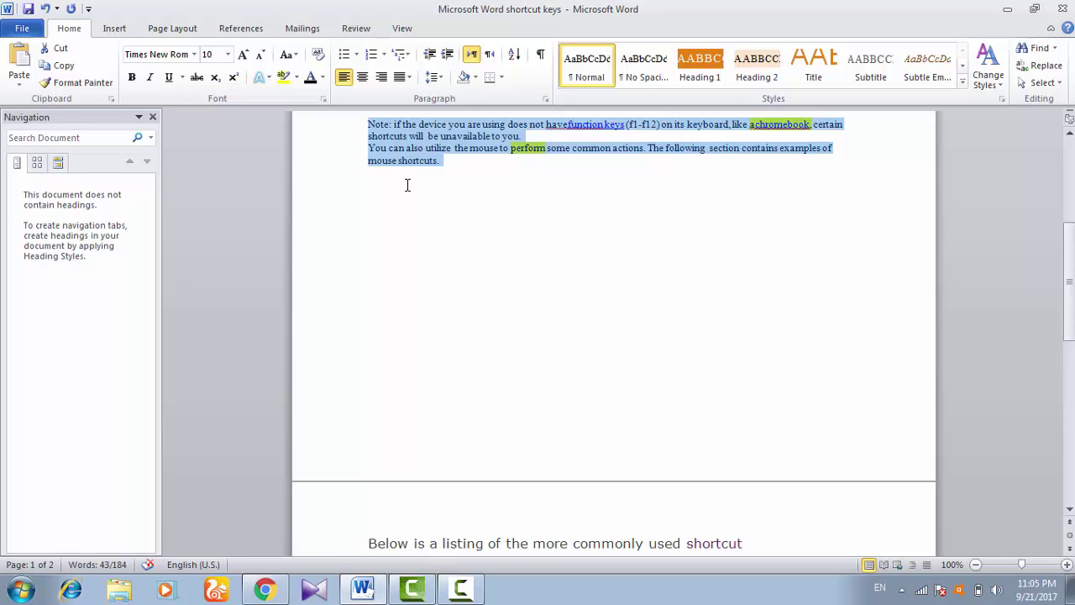
{"action": "left_click", "coordinate": [461, 590]}
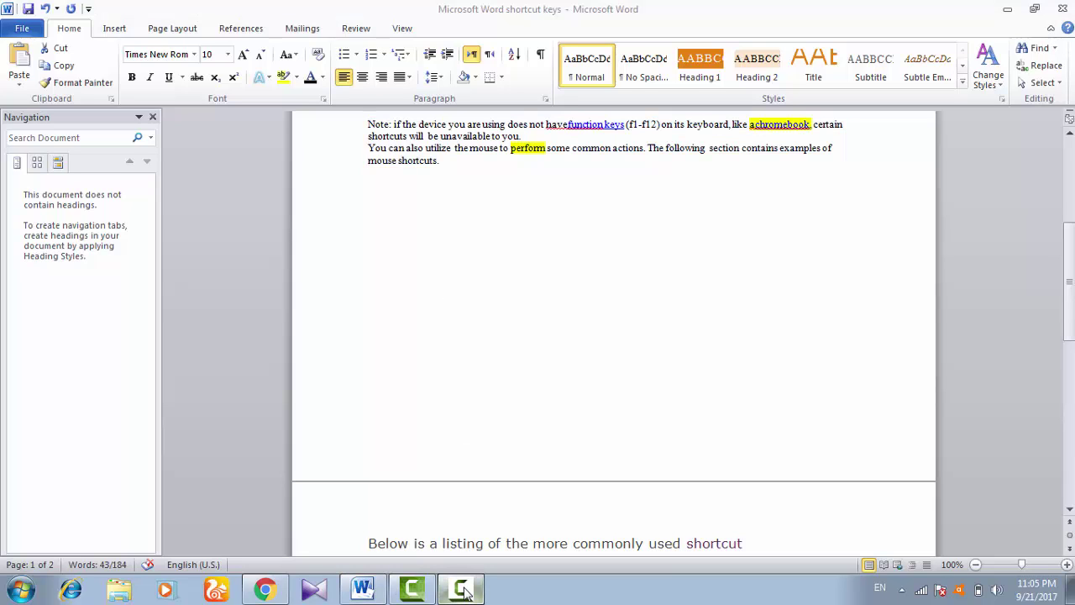